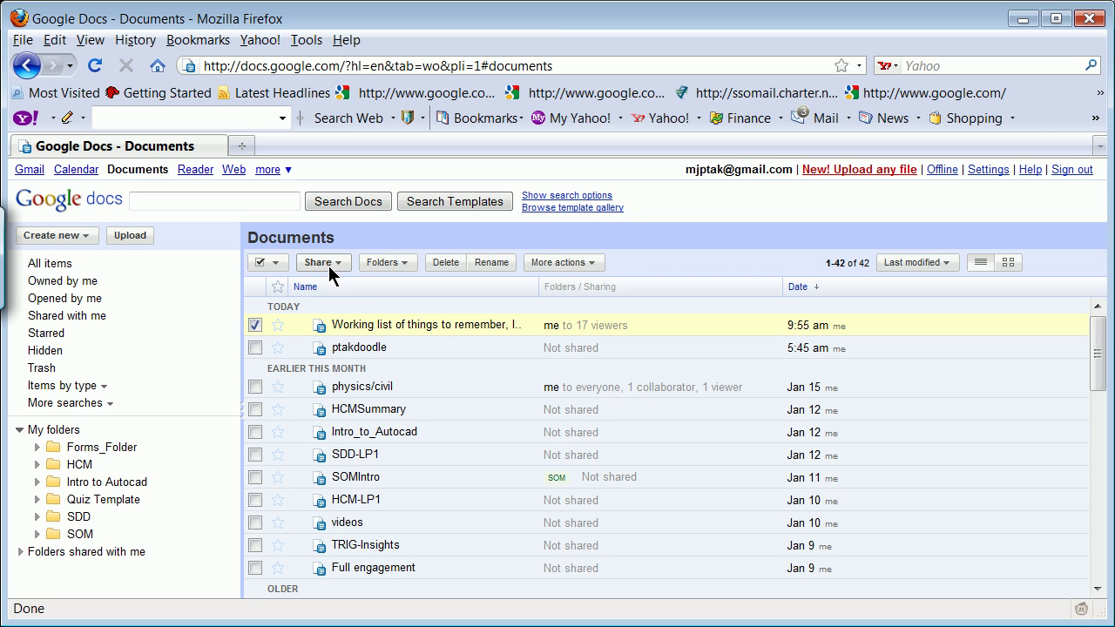
- View the hidden items, and filter the file list by type to show only documents
click(155, 351)
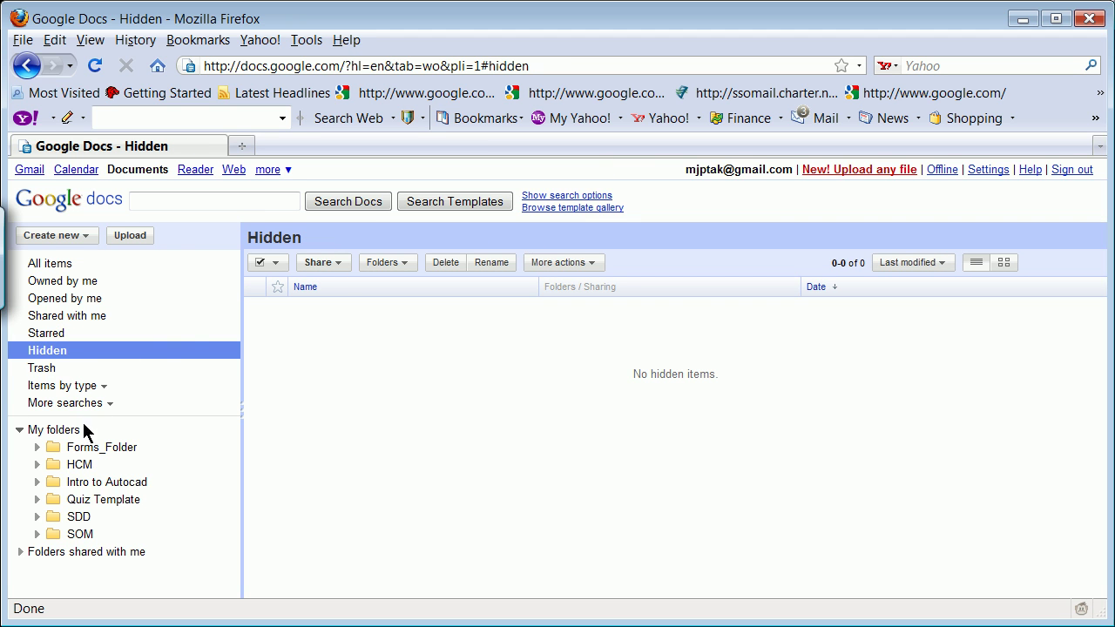
click(115, 387)
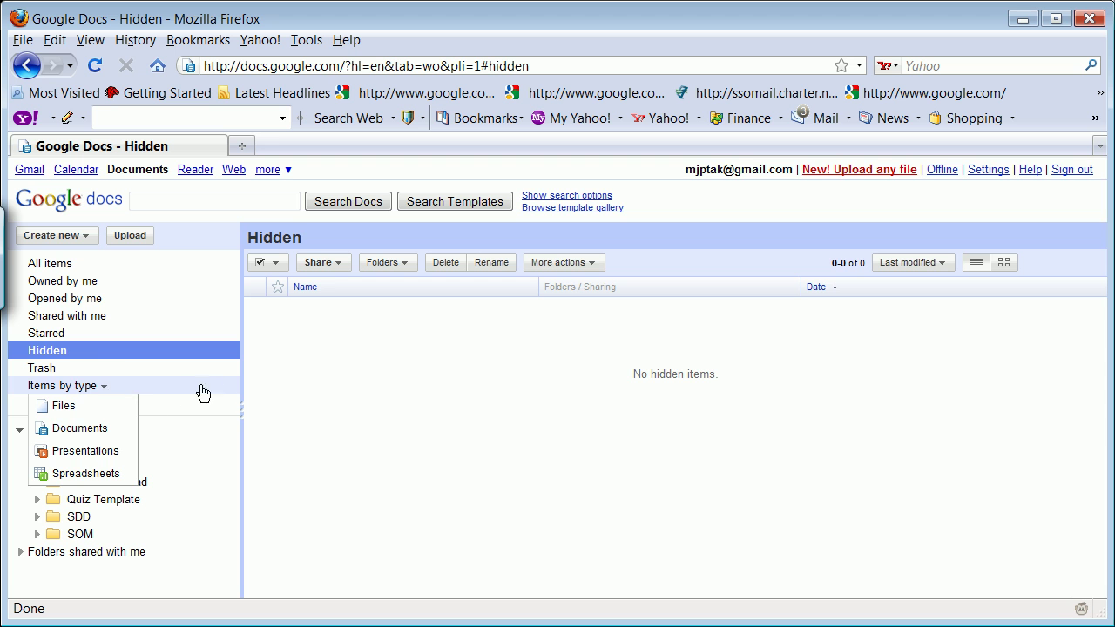
click(98, 428)
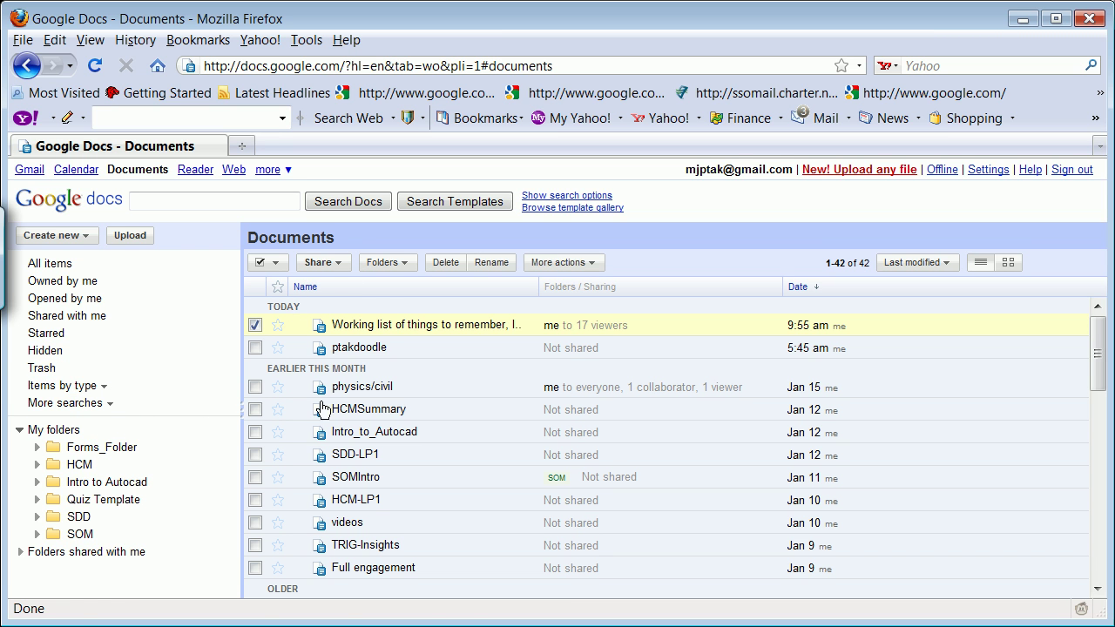
- Create a new text document and start inserting a blank drawing into it
click(82, 237)
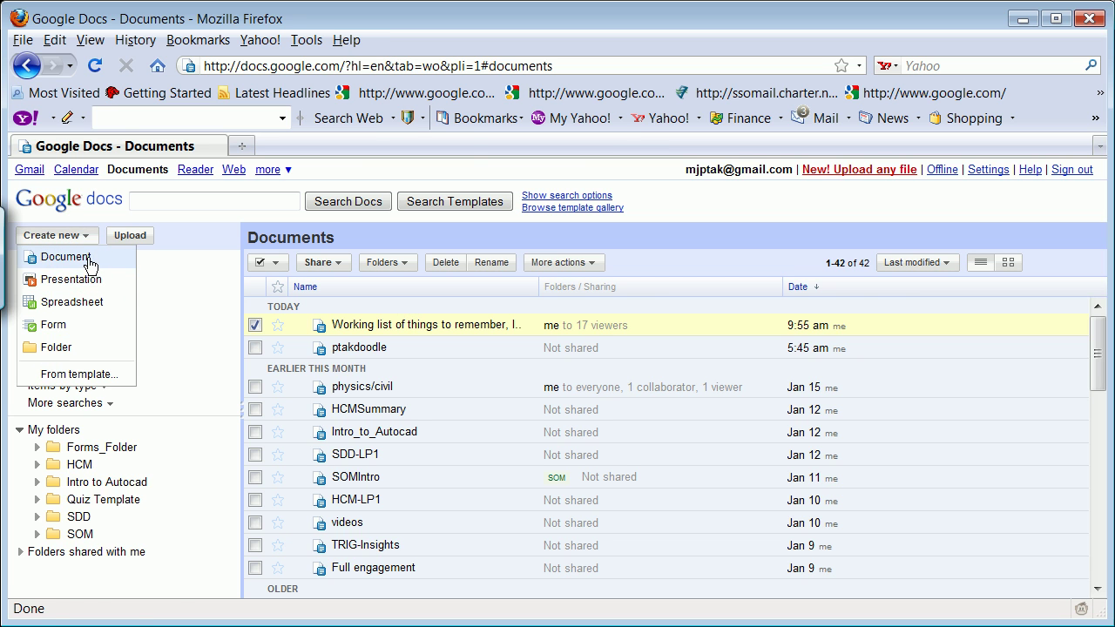
click(92, 261)
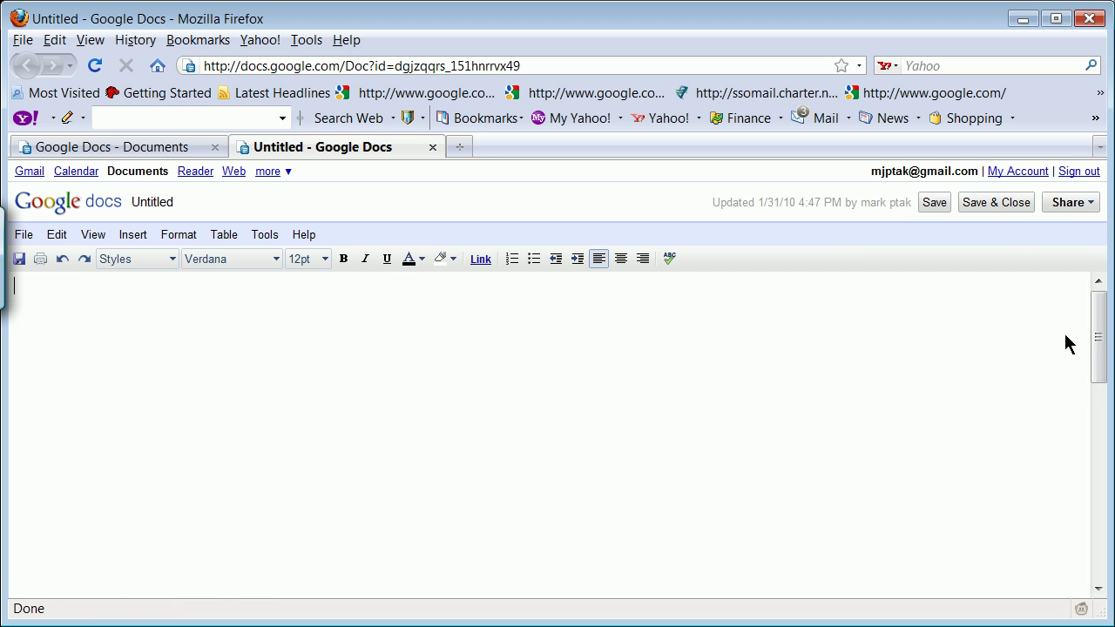
drag(1096, 329, 1100, 375)
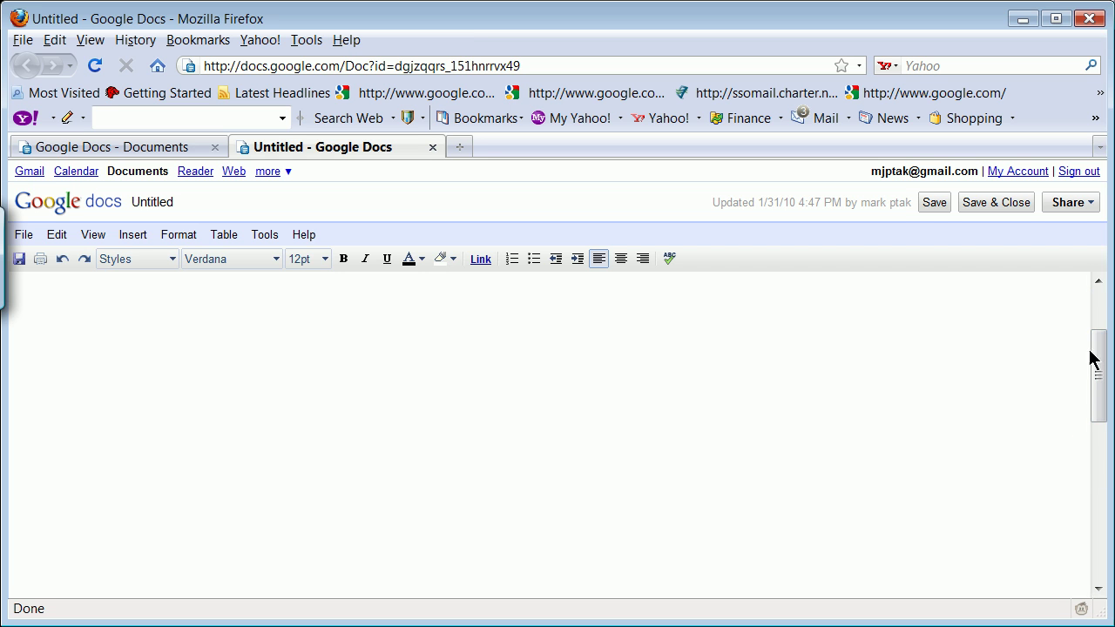
click(143, 234)
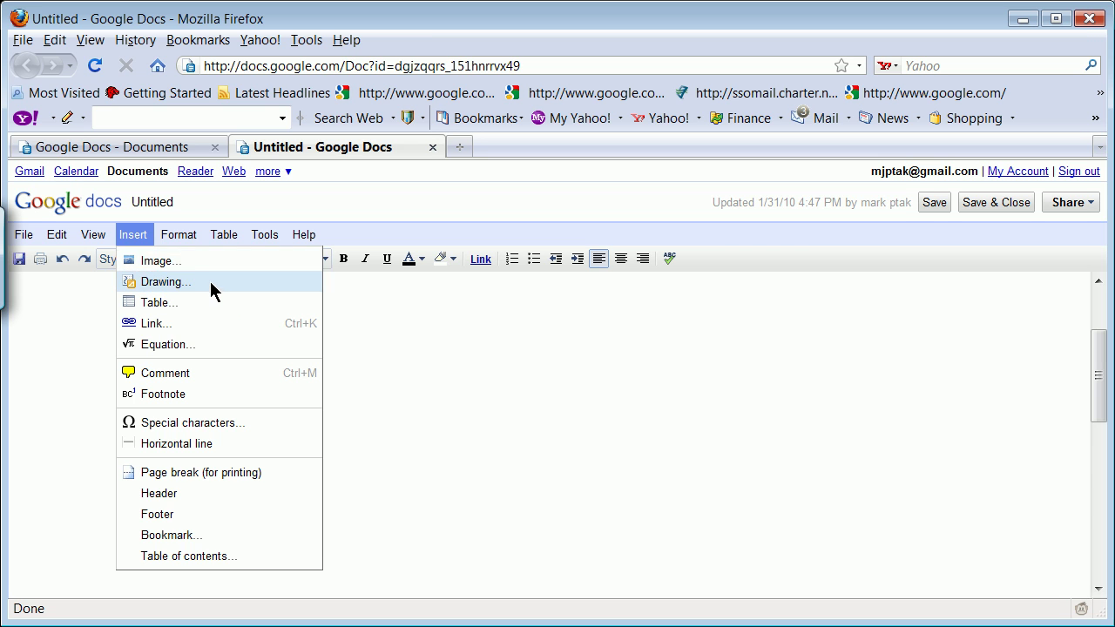
click(165, 282)
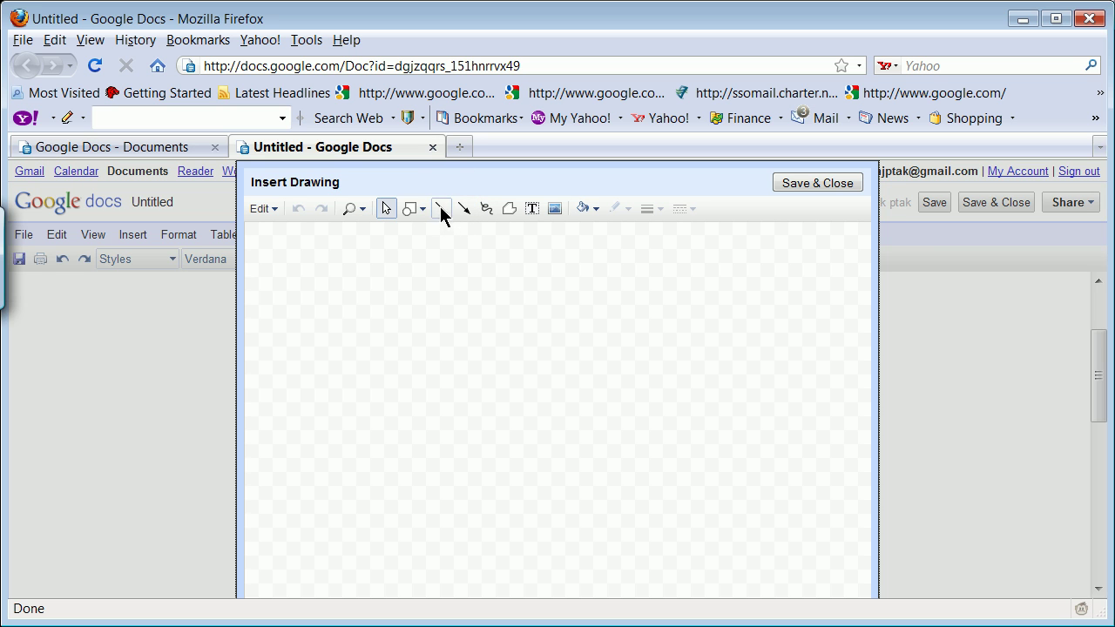
- Draw a long, thin horizontal rectangle as a beam across the upper part of the drawing
click(420, 218)
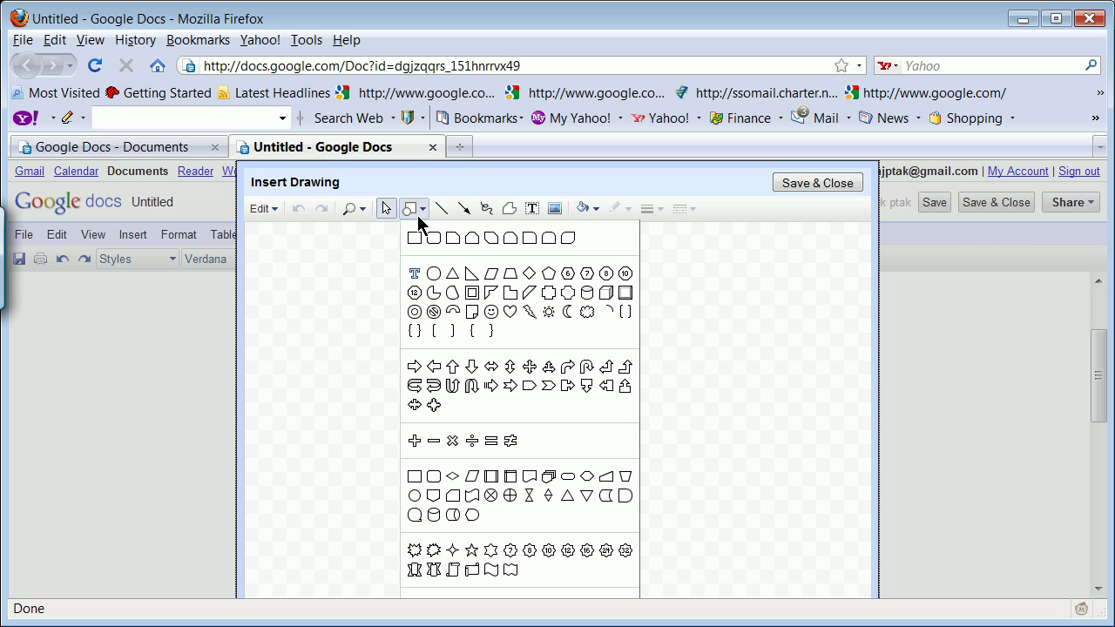
click(414, 239)
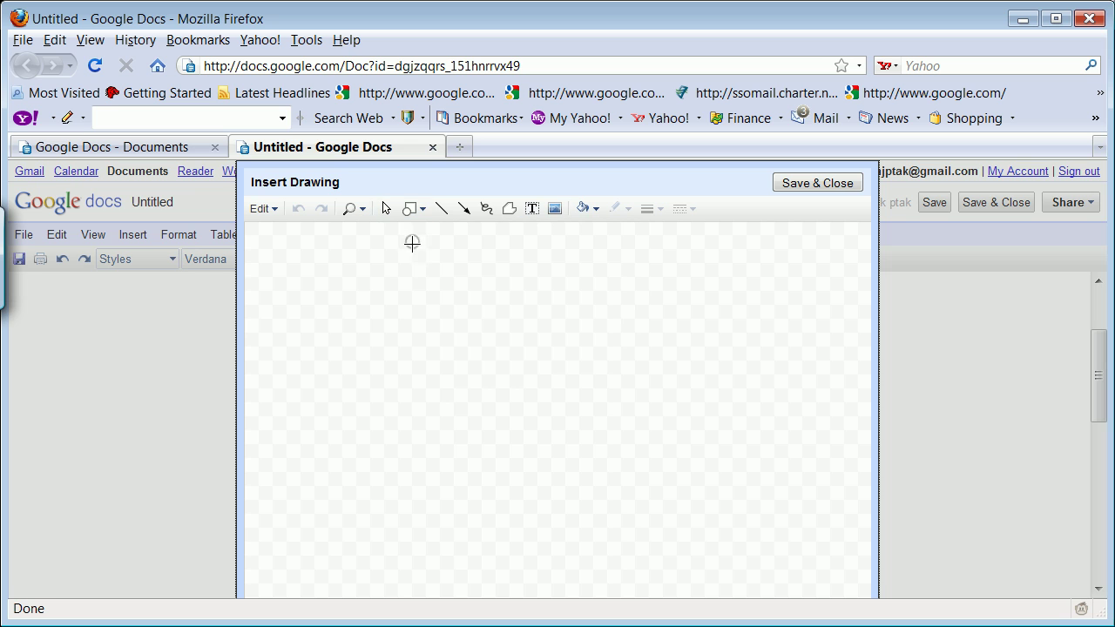
mouse_move(366, 294)
mouse_down()
mouse_move(585, 354)
mouse_move(758, 334)
mouse_move(823, 310)
mouse_up()
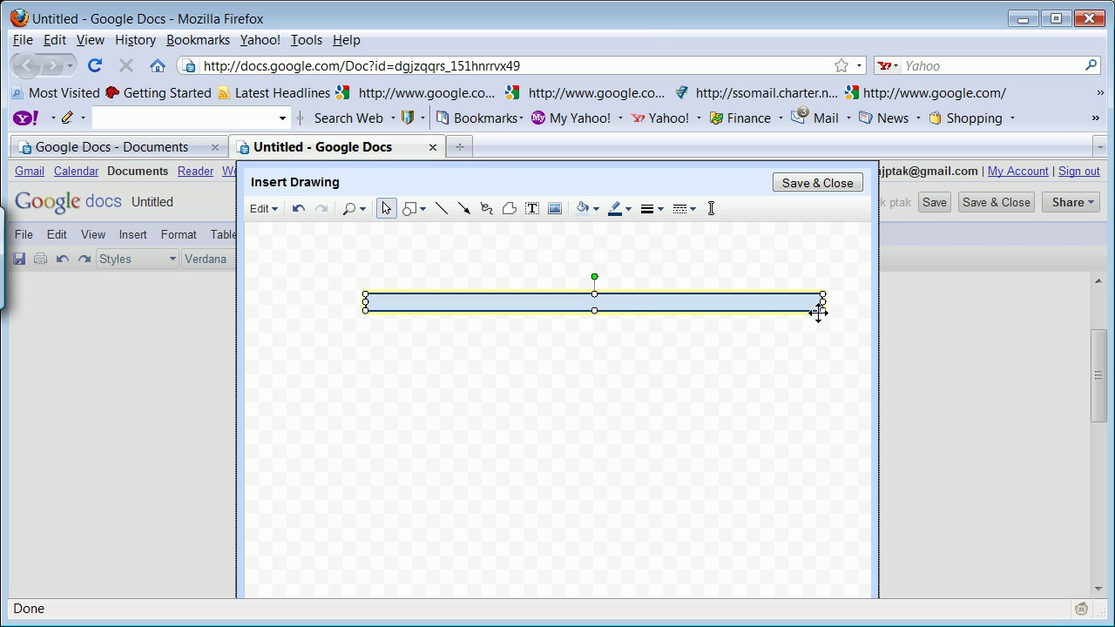
- Draw four vertical load arrows along the beam's top edge, with the third pointing up and the other three pointing down
click(465, 210)
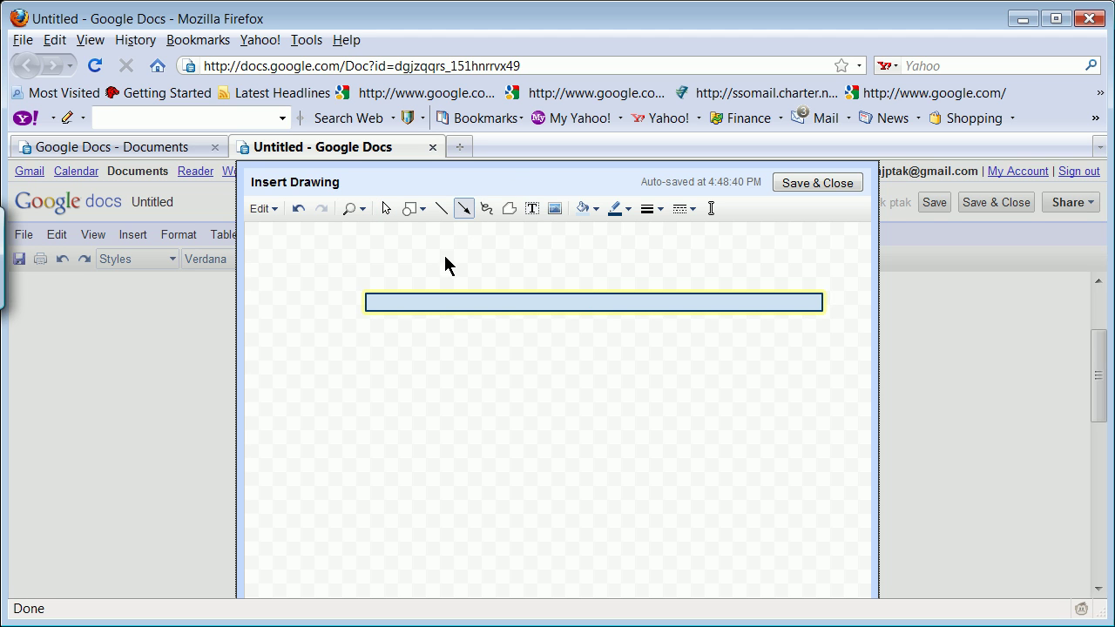
drag(431, 266, 433, 288)
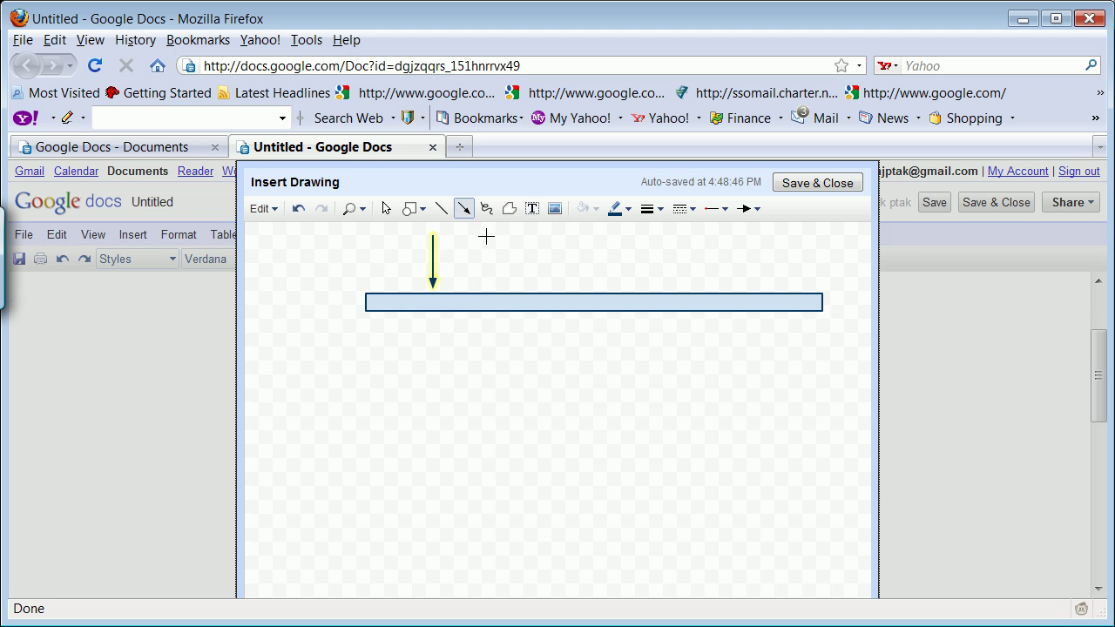
drag(496, 245, 495, 286)
click(465, 210)
drag(565, 289, 566, 233)
click(467, 213)
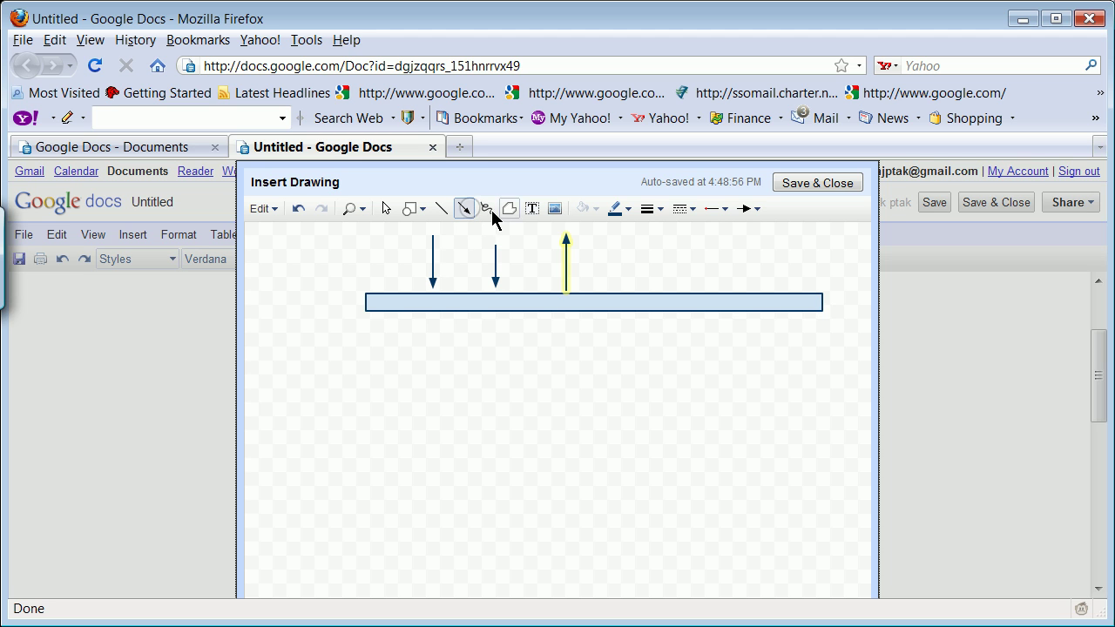
drag(626, 249, 624, 293)
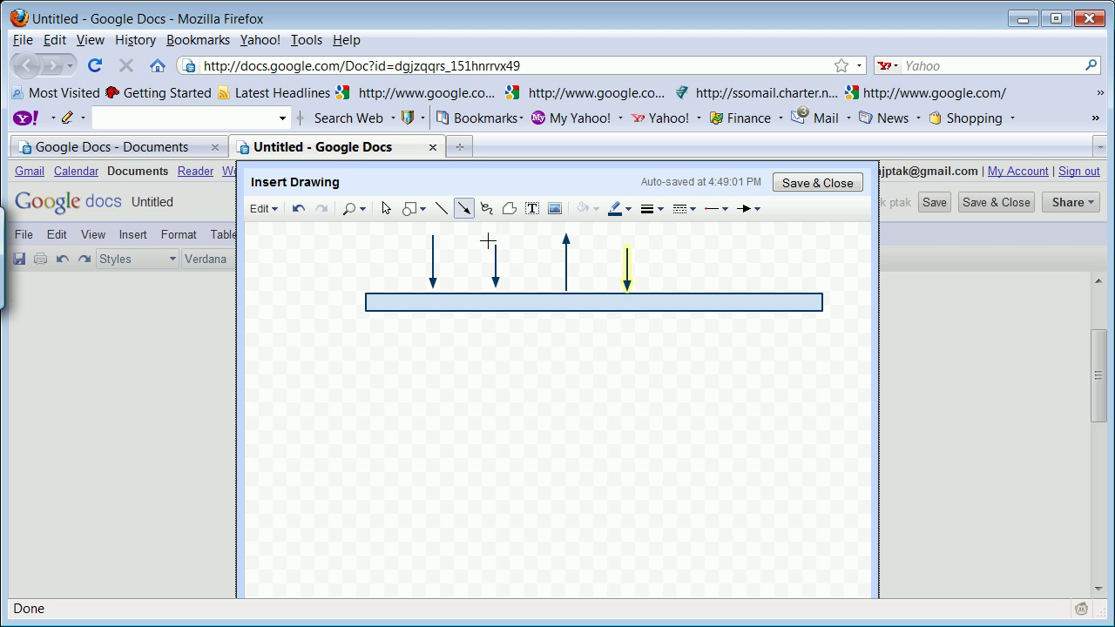
- Set the line color of the fourth load arrow to red
click(660, 211)
click(627, 210)
click(628, 211)
click(628, 211)
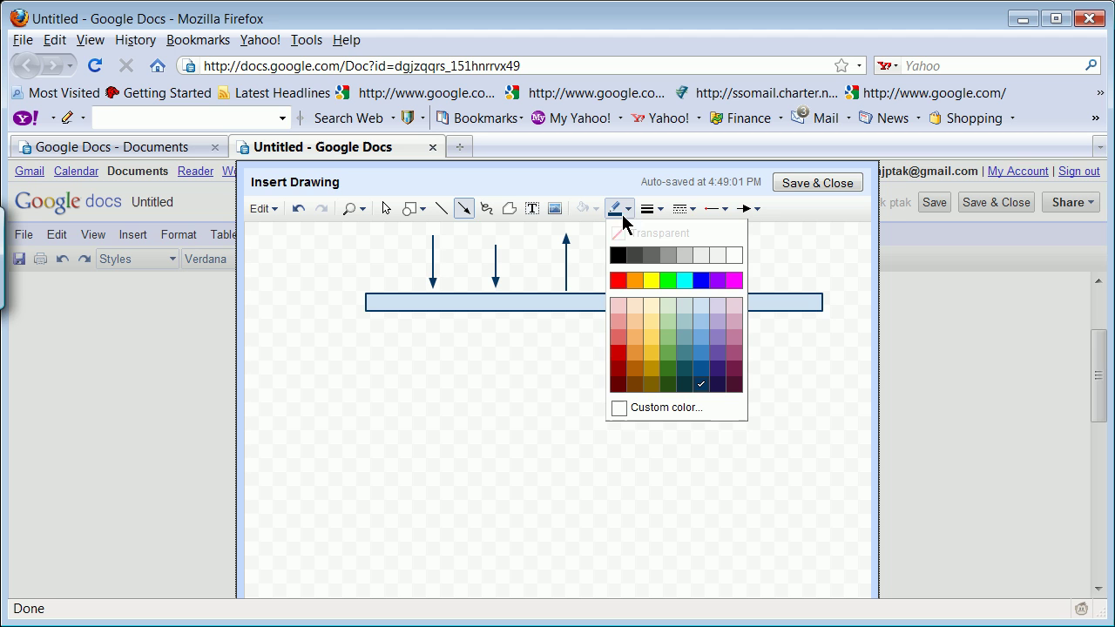
click(617, 278)
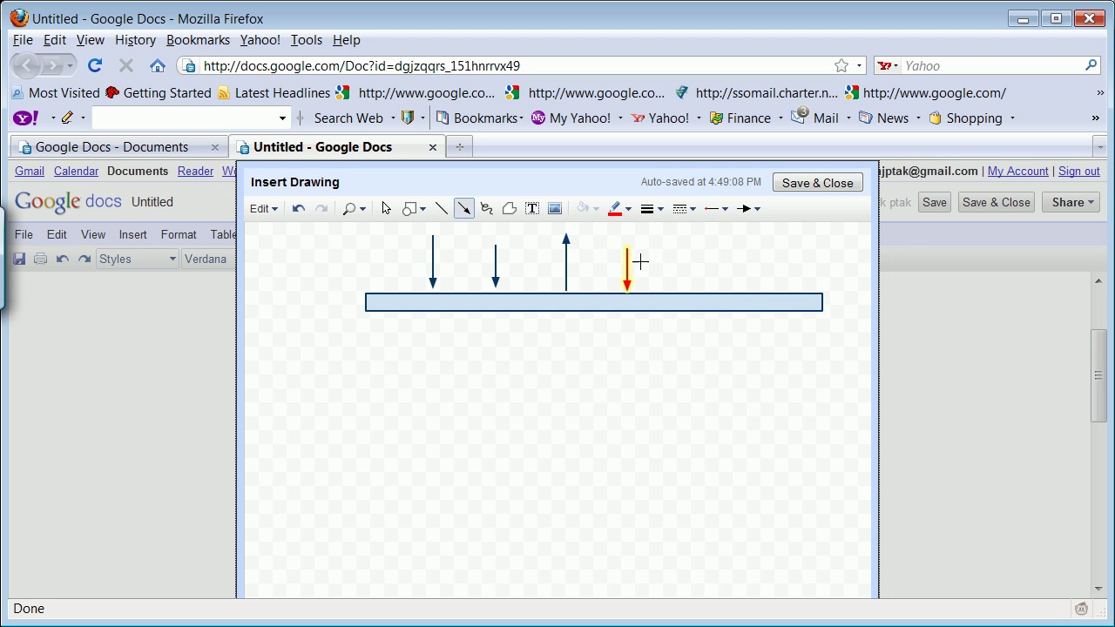
- Handwrite the letter A below the beam's left end and B below its right end with the Scribble tool
click(486, 212)
click(339, 356)
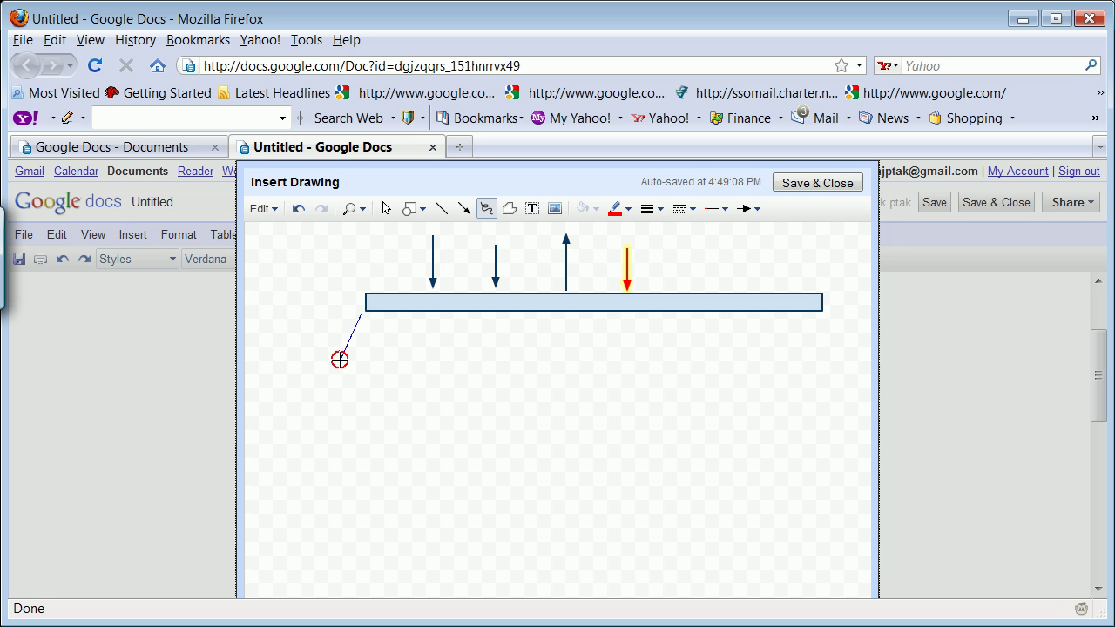
click(362, 313)
drag(354, 330, 373, 330)
mouse_move(816, 331)
mouse_down()
mouse_move(810, 367)
mouse_move(813, 343)
mouse_up()
double_click(813, 367)
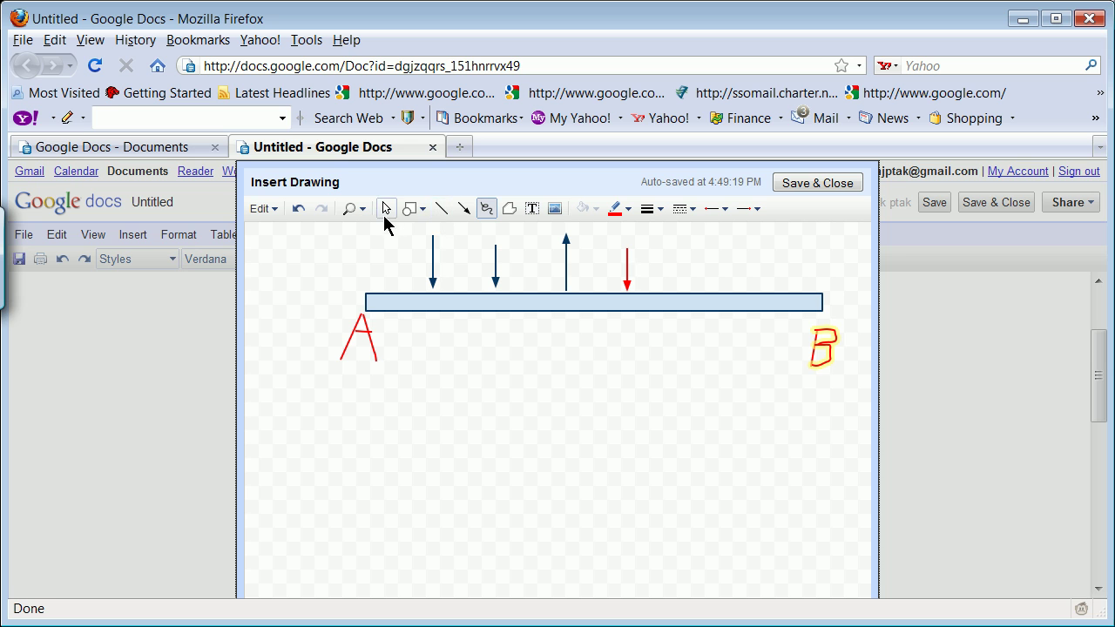
- Change the fourth load arrow's line color to black and deselect it
click(386, 212)
click(627, 269)
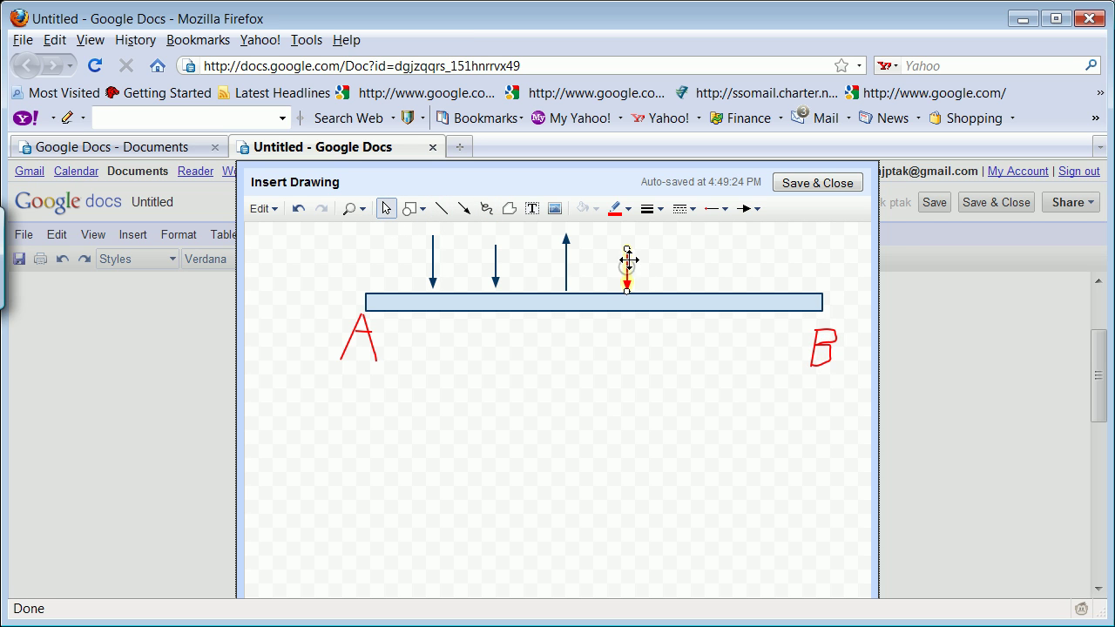
click(627, 209)
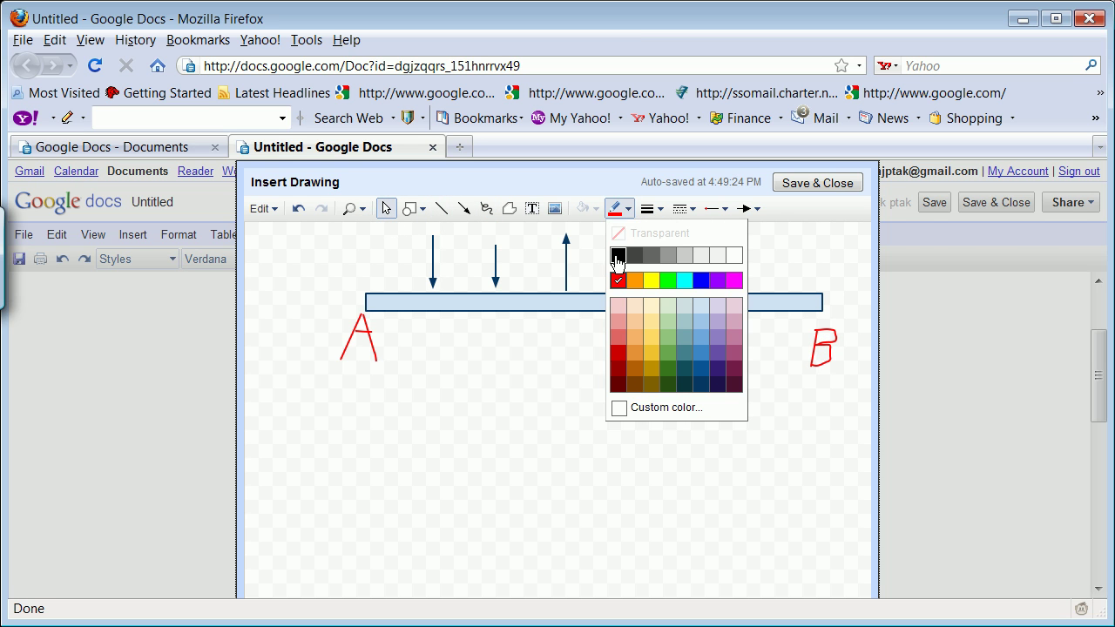
click(616, 254)
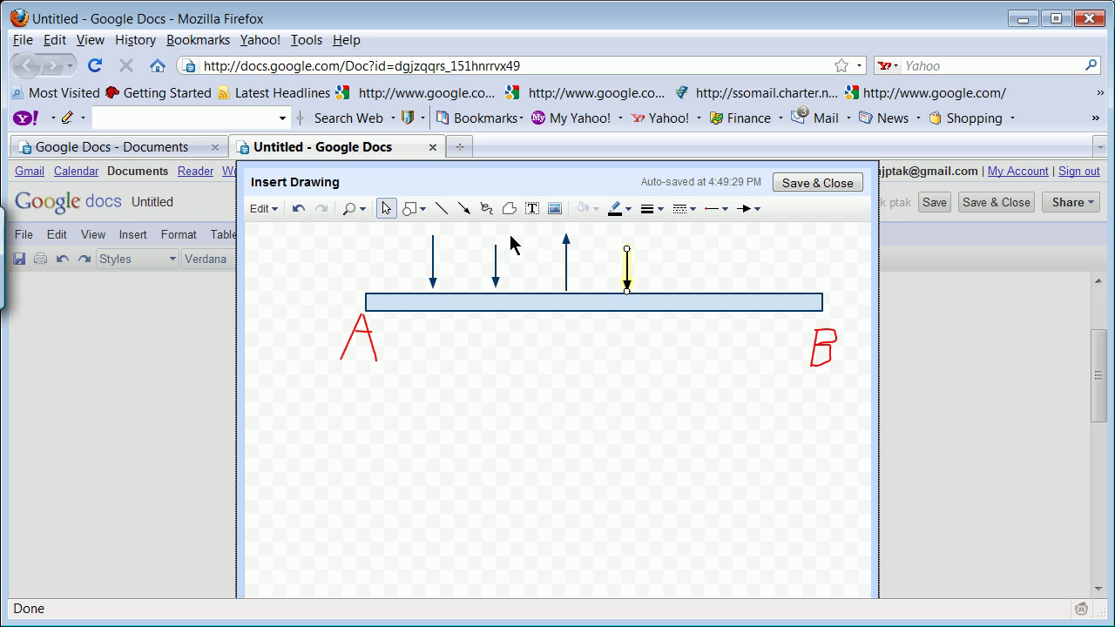
click(406, 270)
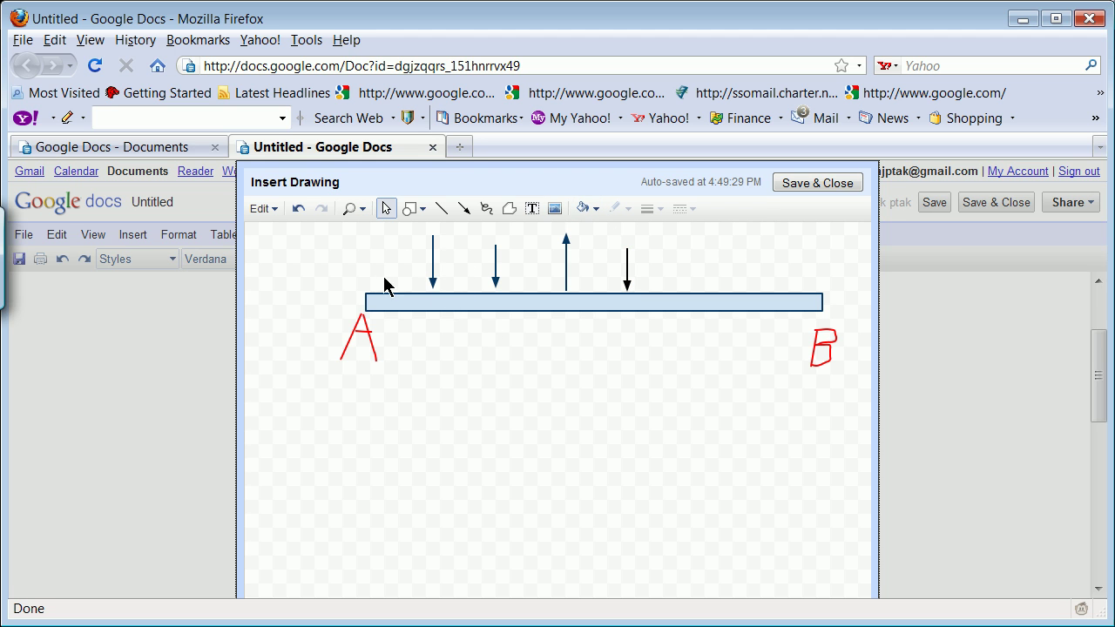
- Draw an upward reaction arrow at each end of the beam, declining Sticky Keys
click(464, 208)
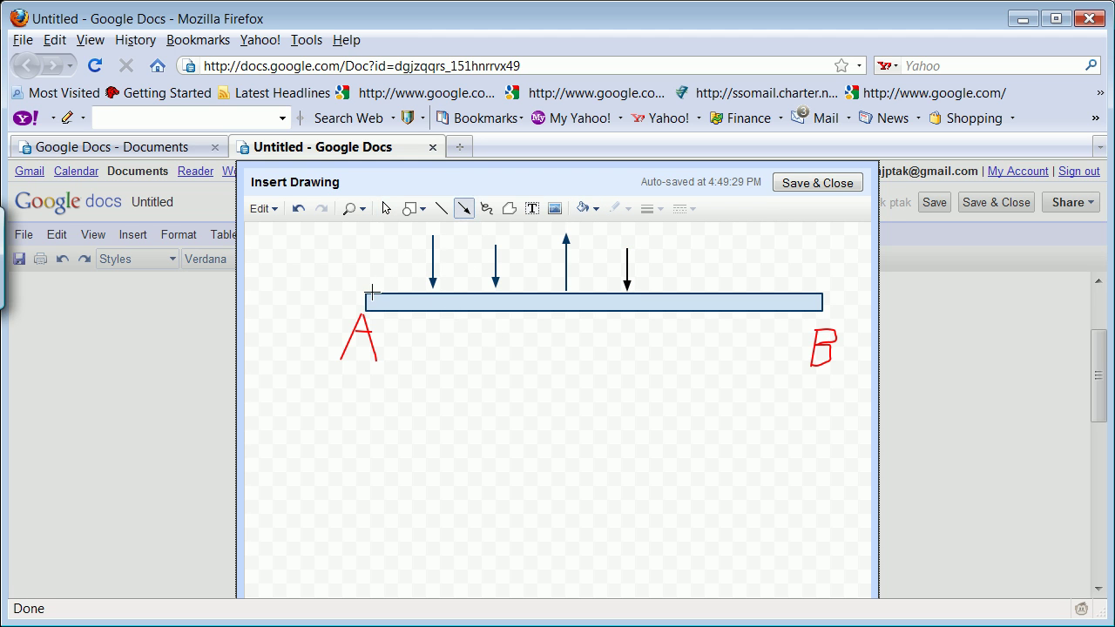
drag(365, 294, 365, 233)
key(shift)
key(shift)
key(shift)
key(shift)
key(shift)
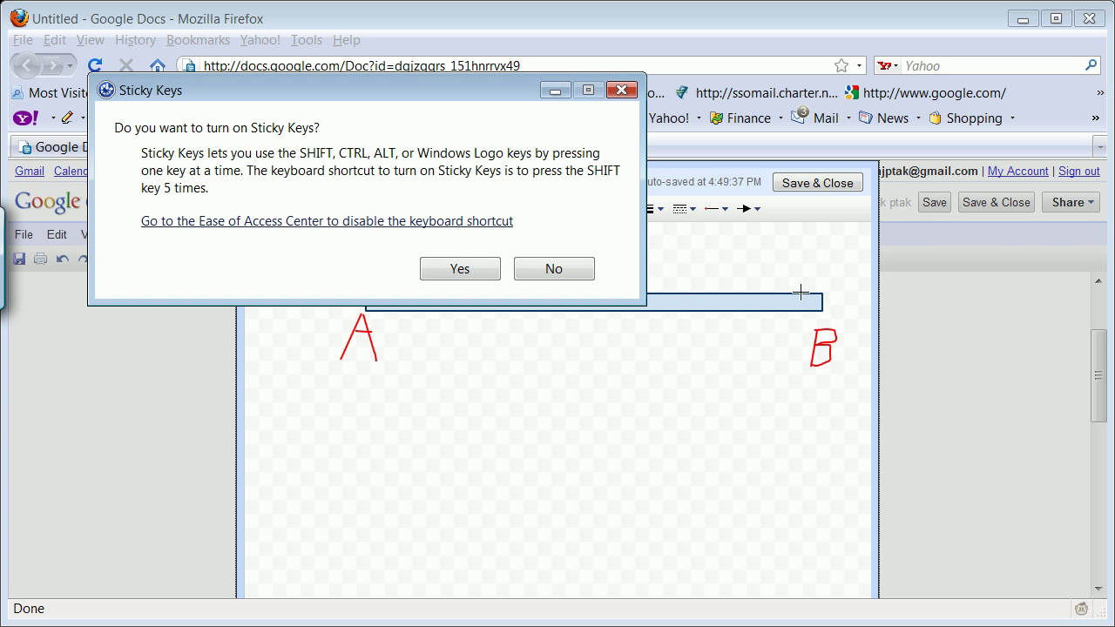
click(551, 269)
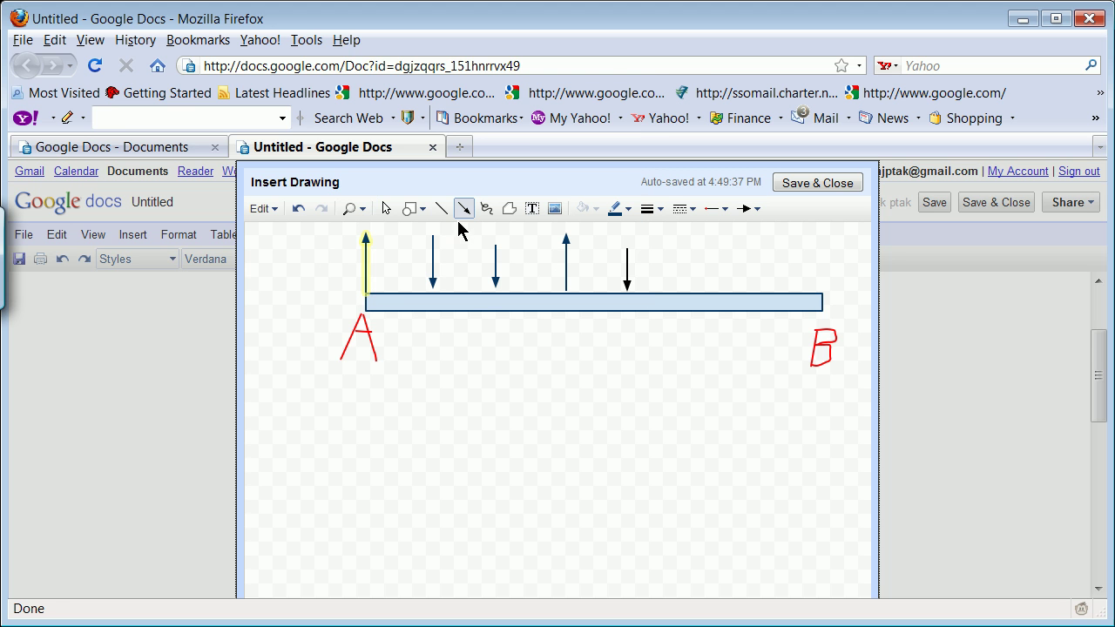
drag(820, 292, 820, 239)
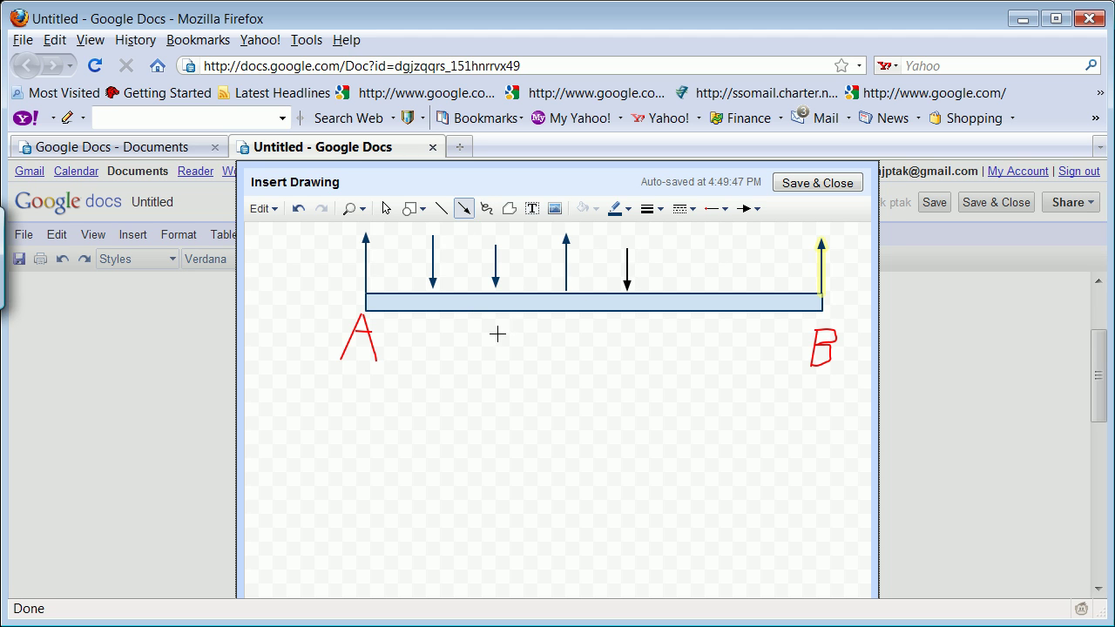
- Handwrite the numbers 1 to 4 beside the four load arrows with the Scribble tool
click(486, 209)
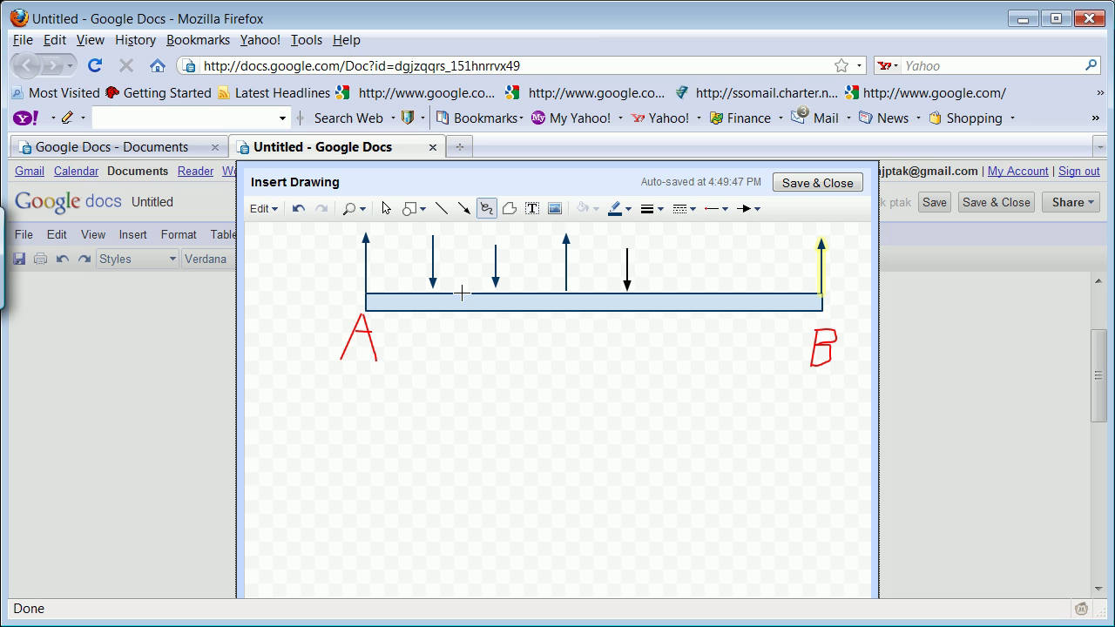
click(485, 209)
mouse_move(444, 243)
mouse_down()
mouse_move(452, 265)
mouse_move(513, 261)
mouse_move(519, 274)
mouse_move(578, 277)
mouse_move(642, 266)
mouse_move(651, 286)
mouse_up()
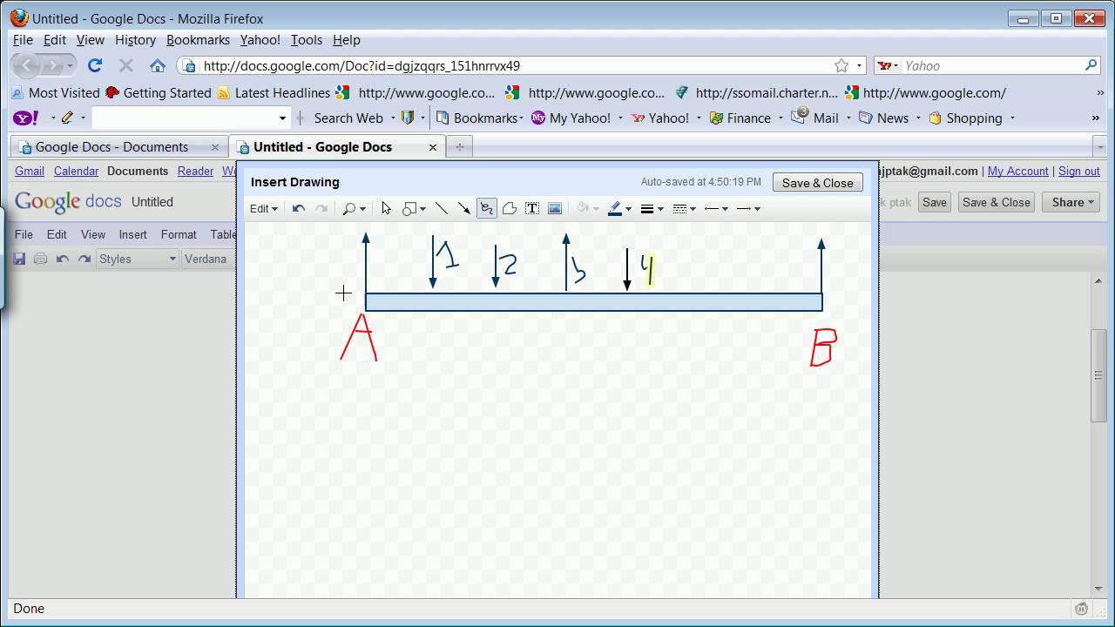
- Mark the beam's left end with a small cross and sketch labelled X and Y coordinate axes beside it
drag(356, 299, 369, 304)
mouse_move(275, 258)
mouse_down()
mouse_move(274, 302)
mouse_move(305, 288)
mouse_move(267, 263)
mouse_up()
mouse_move(319, 291)
mouse_down()
mouse_move(332, 305)
mouse_move(317, 306)
mouse_up()
drag(274, 241, 278, 255)
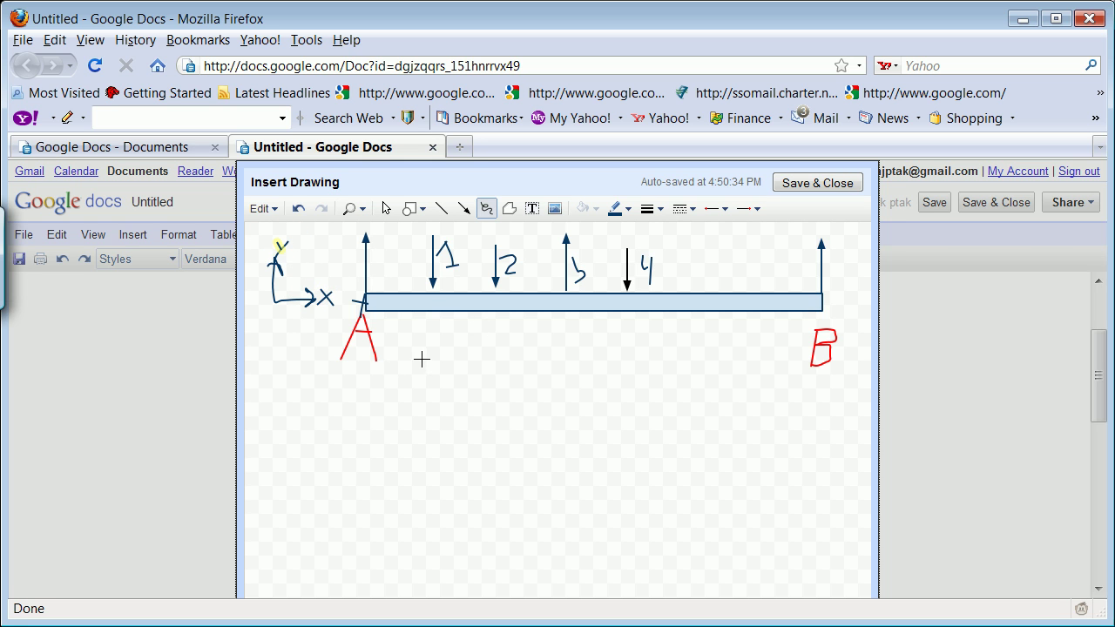
- Handwrite d1 before the first load arrow, and sketch a line labelled d2 below the beam from point A to the second load
drag(391, 252, 398, 277)
drag(364, 328, 492, 323)
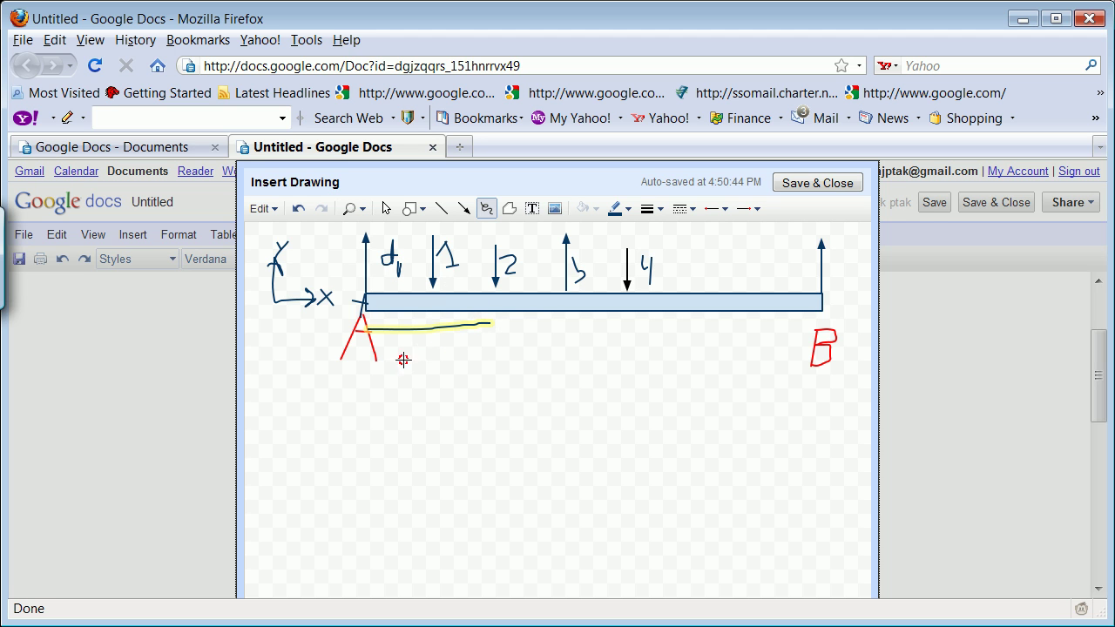
mouse_move(418, 349)
mouse_down()
mouse_move(414, 357)
mouse_move(420, 334)
mouse_move(431, 365)
mouse_up()
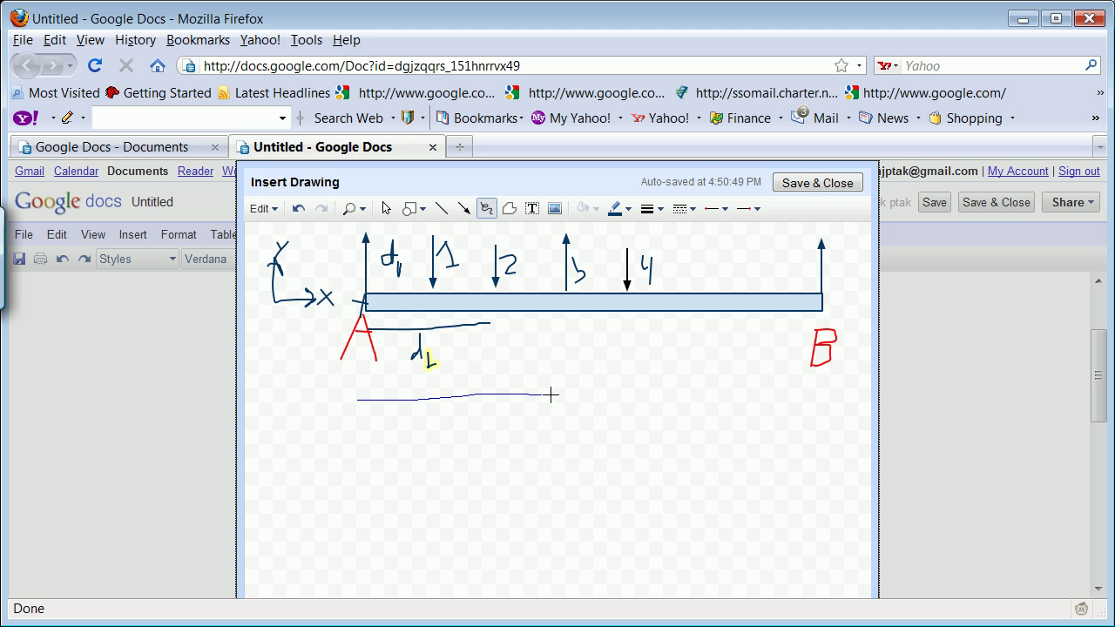
- Sketch two longer labelled distance arrows below the d2 line, reaching to the third and fourth loads, with d3 on the lower one
drag(547, 397, 537, 388)
mouse_move(448, 386)
mouse_down()
mouse_move(443, 398)
mouse_move(451, 359)
mouse_move(448, 381)
mouse_move(466, 397)
mouse_up()
drag(371, 433, 615, 438)
mouse_move(504, 427)
mouse_down()
mouse_move(487, 427)
mouse_move(514, 424)
mouse_move(520, 440)
mouse_up()
- Handwrite a parallel symbol and "NON concurrient" below the distance arrows, crossing out the first attempt at the word
mouse_move(300, 463)
mouse_down()
mouse_move(301, 514)
mouse_move(318, 498)
mouse_move(319, 507)
mouse_move(376, 508)
mouse_move(397, 489)
mouse_move(403, 504)
mouse_move(467, 509)
mouse_move(498, 493)
mouse_move(508, 514)
mouse_move(537, 496)
mouse_move(608, 510)
mouse_up()
click(444, 495)
mouse_move(620, 464)
mouse_down()
mouse_move(620, 510)
mouse_move(636, 476)
mouse_up()
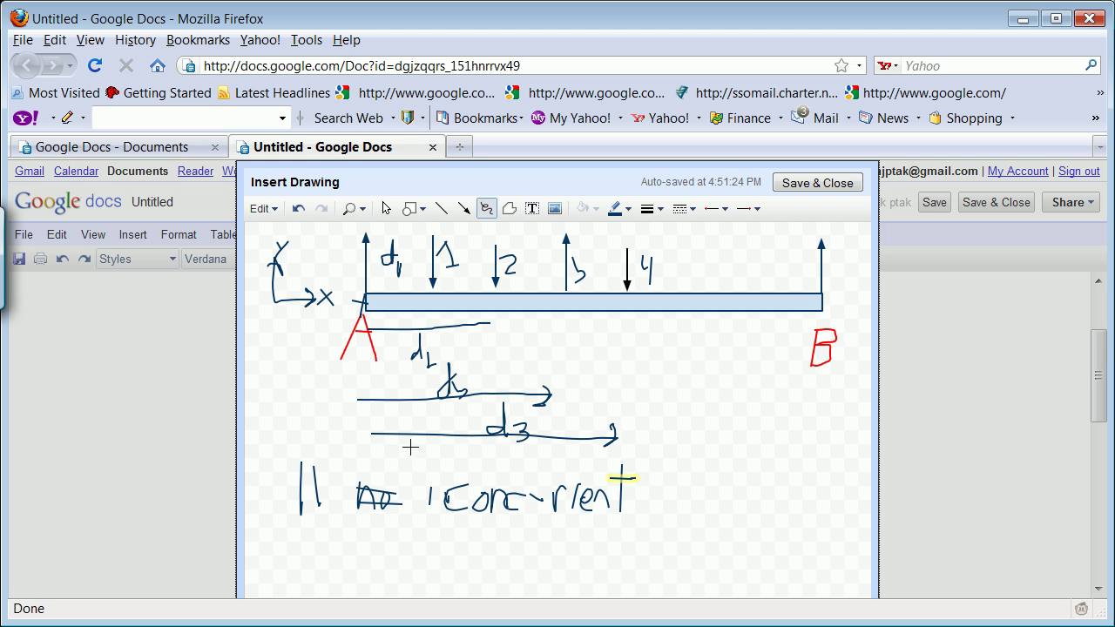
mouse_move(415, 478)
mouse_down()
mouse_move(419, 452)
mouse_move(433, 453)
mouse_move(434, 477)
mouse_move(465, 452)
mouse_up()
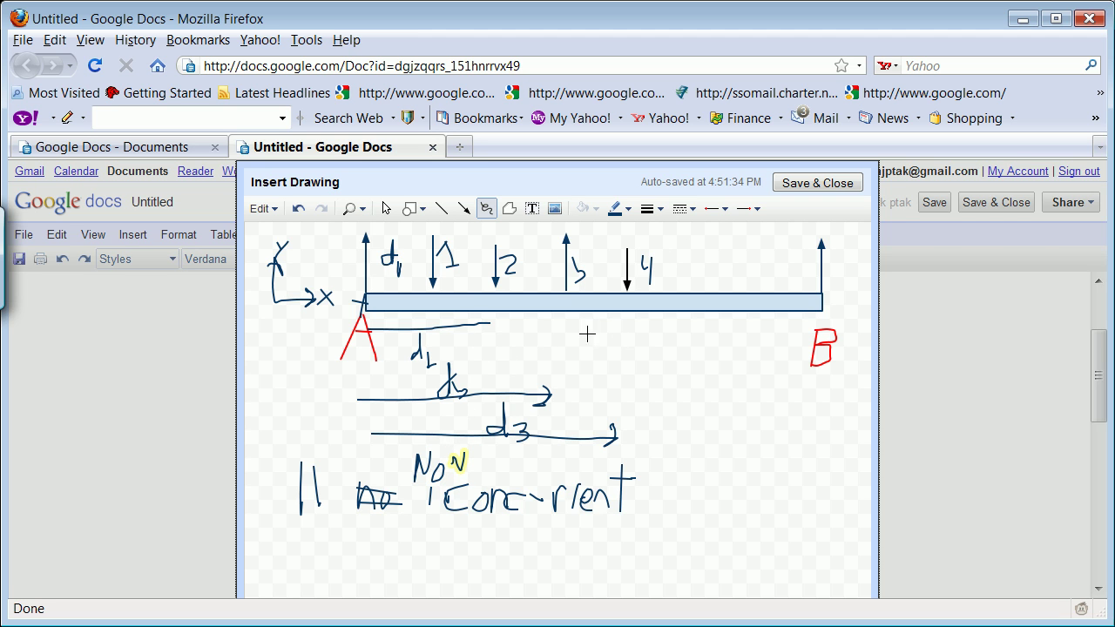
- Handwrite ΣF beside the lowest distance arrow and ΣF·d below it, next to the word "concurrient"
mouse_move(681, 406)
mouse_down()
mouse_move(654, 410)
mouse_move(675, 434)
mouse_move(719, 408)
mouse_move(710, 422)
mouse_up()
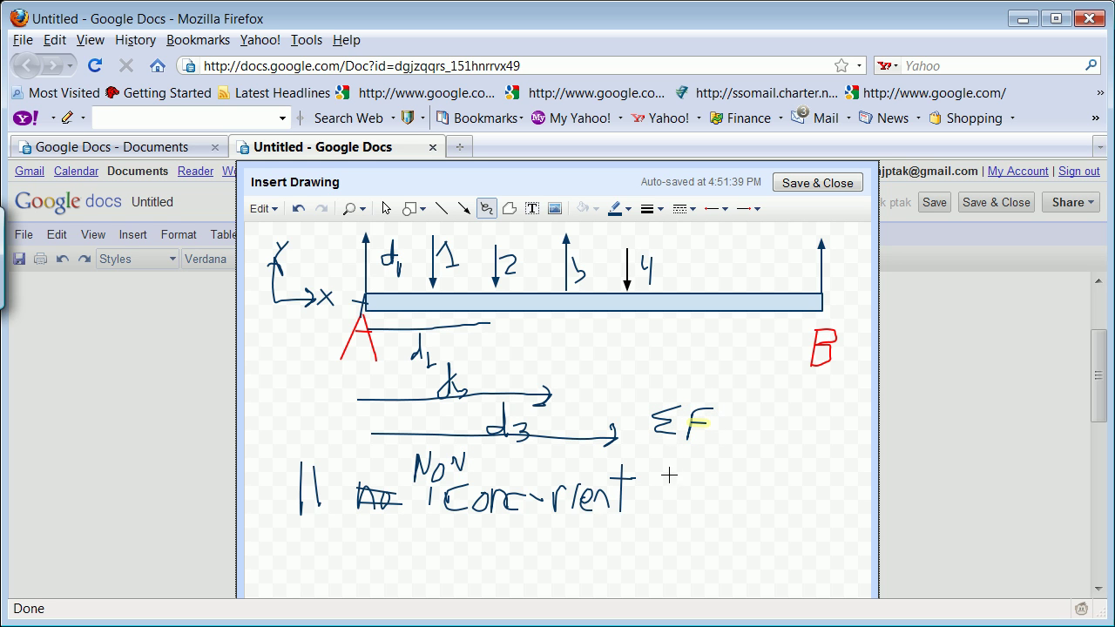
mouse_move(654, 468)
mouse_down()
mouse_move(676, 484)
mouse_move(695, 463)
mouse_move(684, 496)
mouse_move(704, 475)
mouse_move(737, 490)
mouse_up()
click(716, 482)
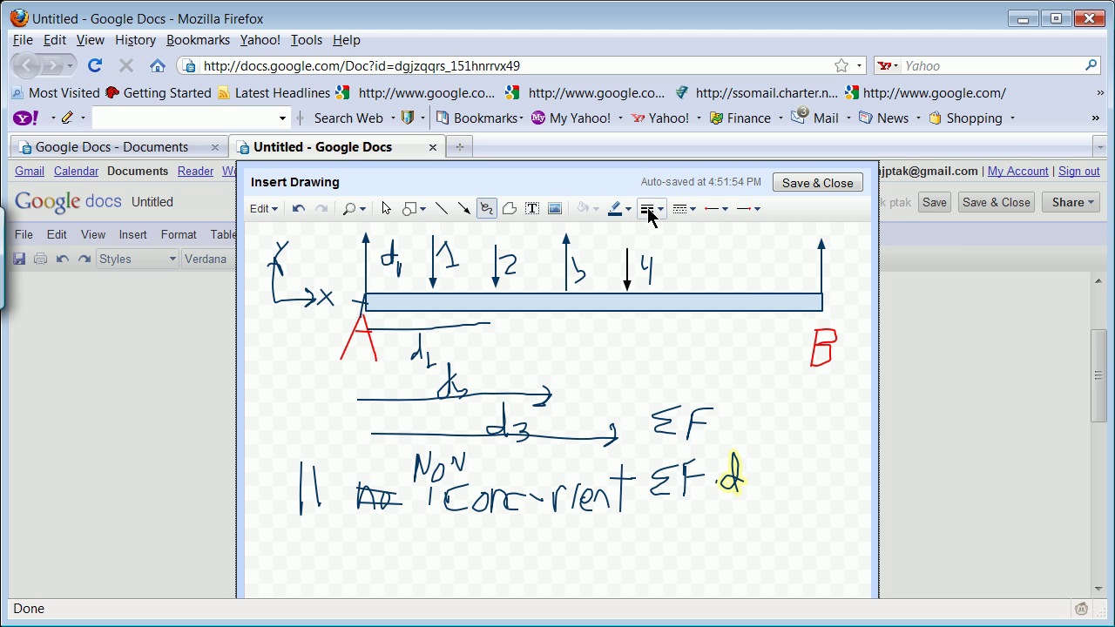
- Make the handwritten d dotted, and sketch a dotted downward arrow beside load 4 and a dotted horizontal arrow from A to it
click(680, 209)
click(712, 258)
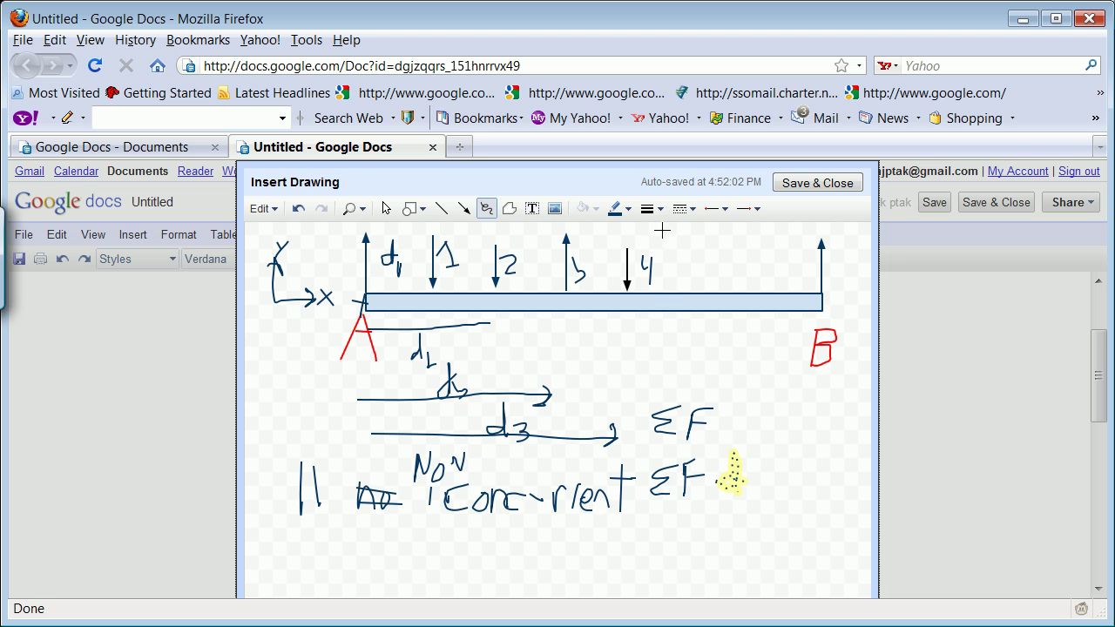
drag(660, 231, 656, 379)
mouse_move(662, 237)
mouse_down()
mouse_move(662, 340)
mouse_move(647, 340)
mouse_up()
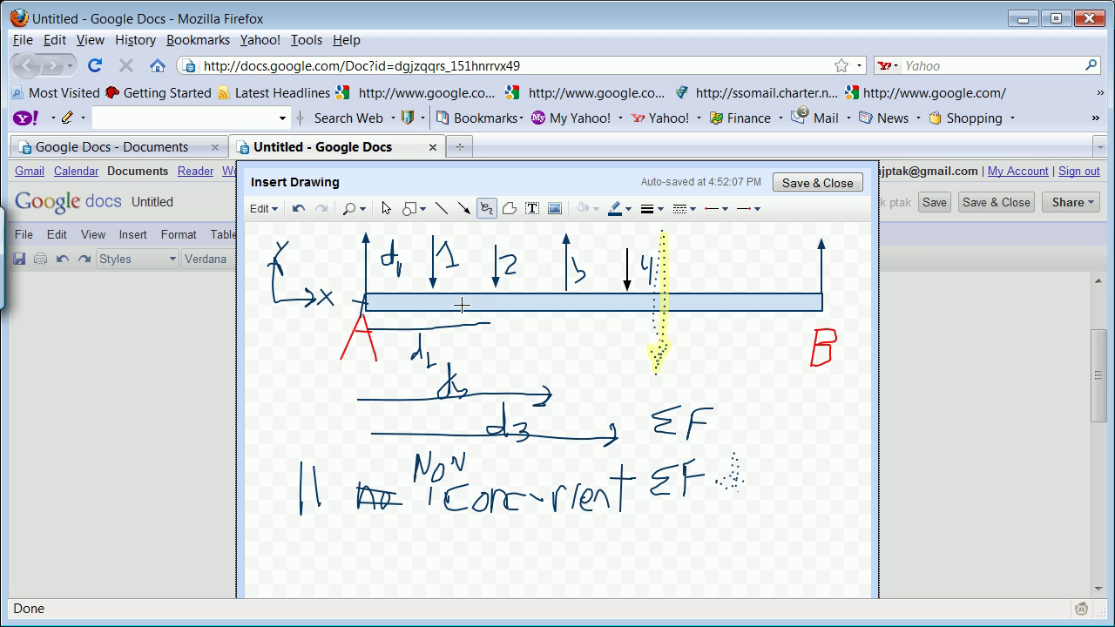
drag(398, 338, 629, 339)
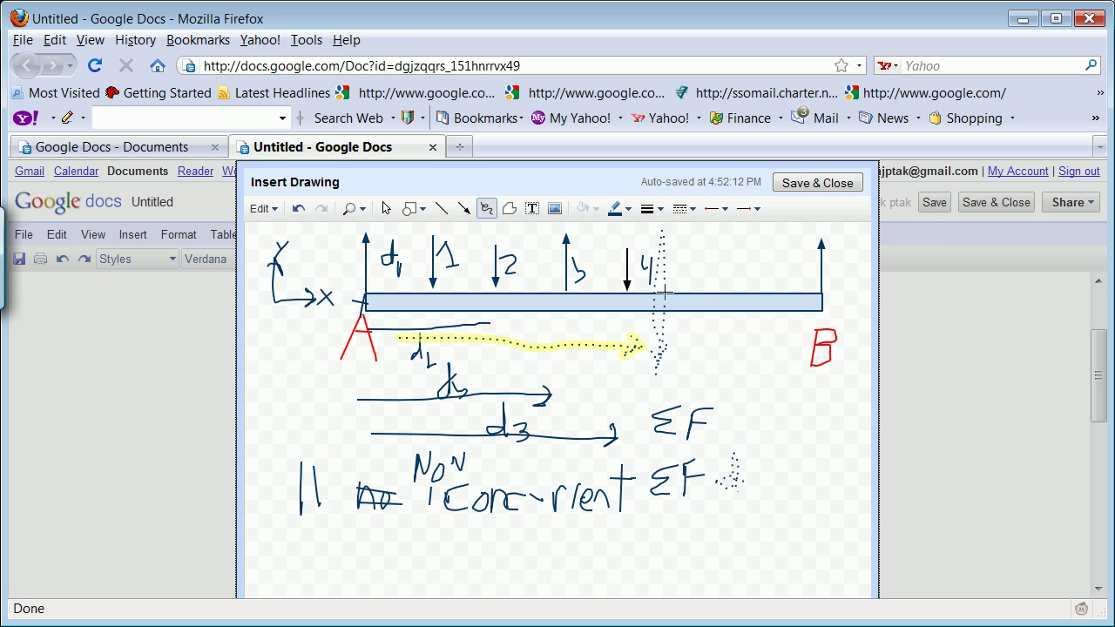
- Save and close the drawing, and enlarge it by two size increments in the document
click(835, 185)
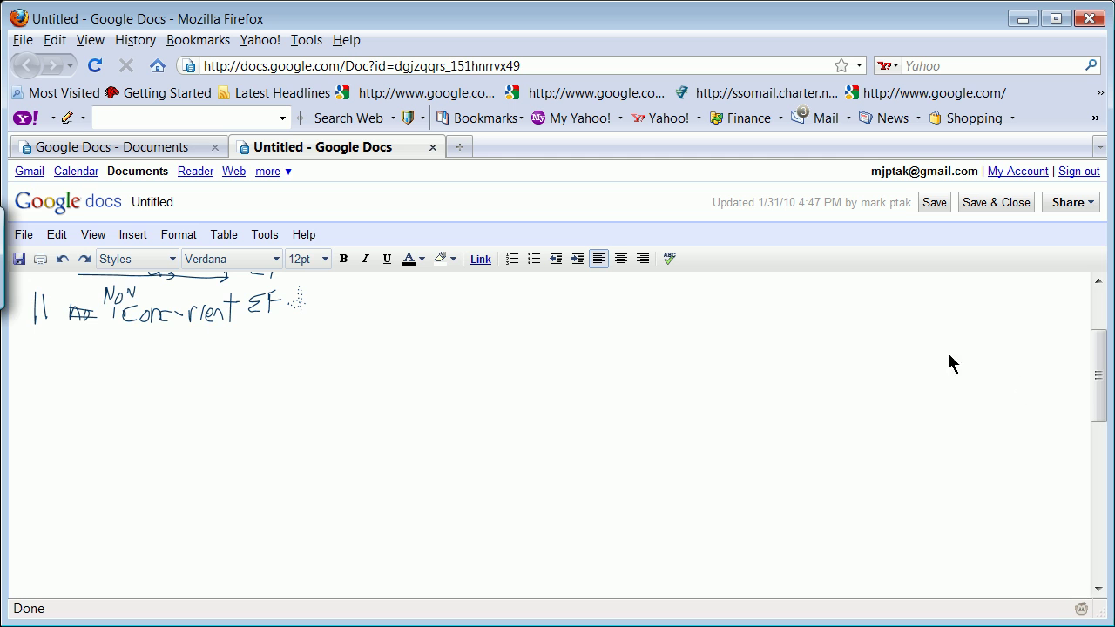
drag(1101, 382, 1082, 308)
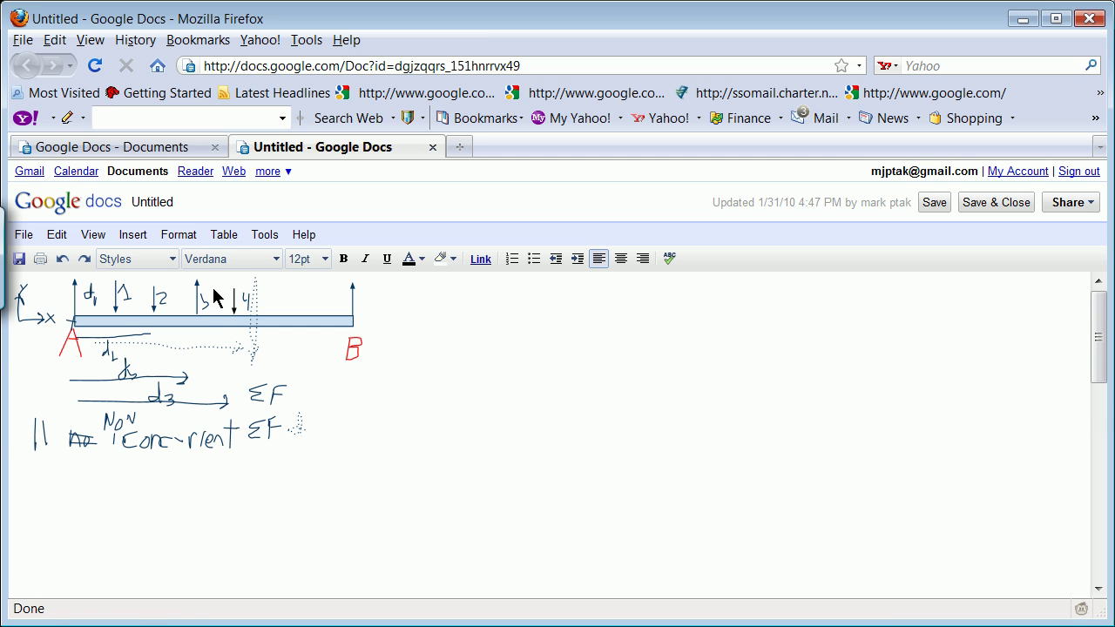
click(228, 320)
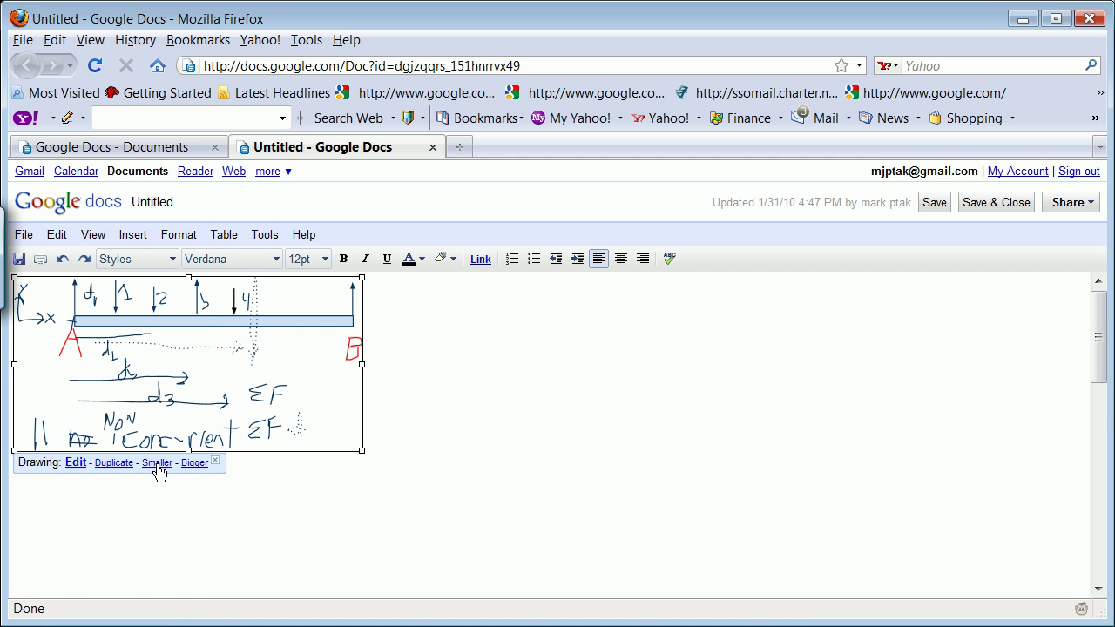
click(195, 463)
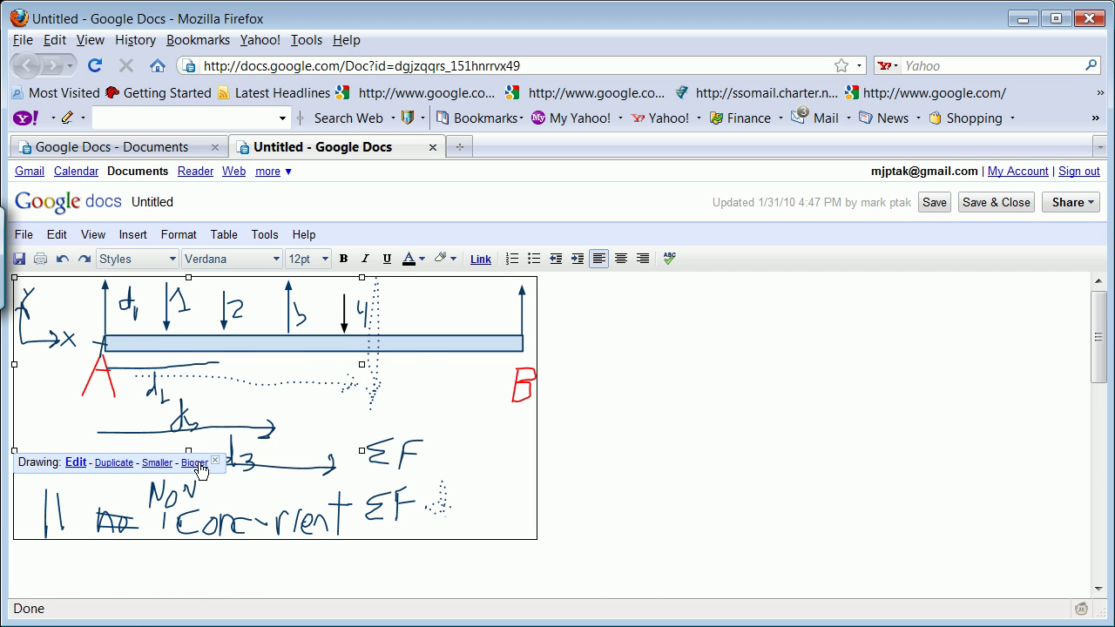
click(199, 464)
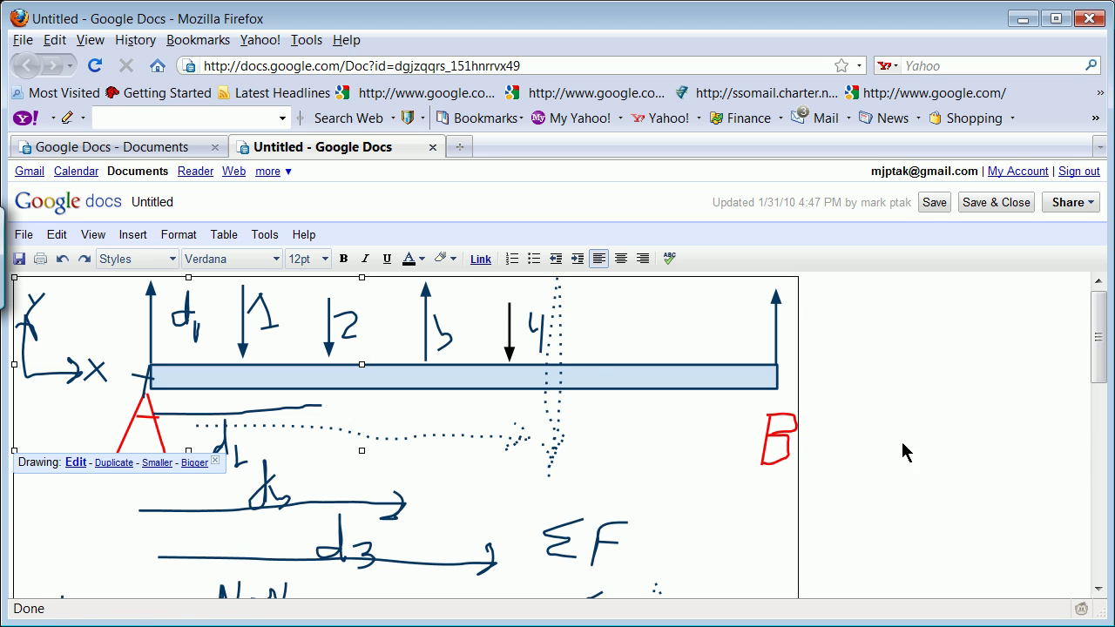
- Reopen the drawing for editing and draw a vertical line below ΣF·d with a filled arrowhead at its lower end
mouse_move(1103, 353)
mouse_down()
mouse_move(1078, 425)
mouse_move(1094, 366)
mouse_move(1085, 439)
mouse_move(1098, 430)
mouse_move(1095, 346)
mouse_up()
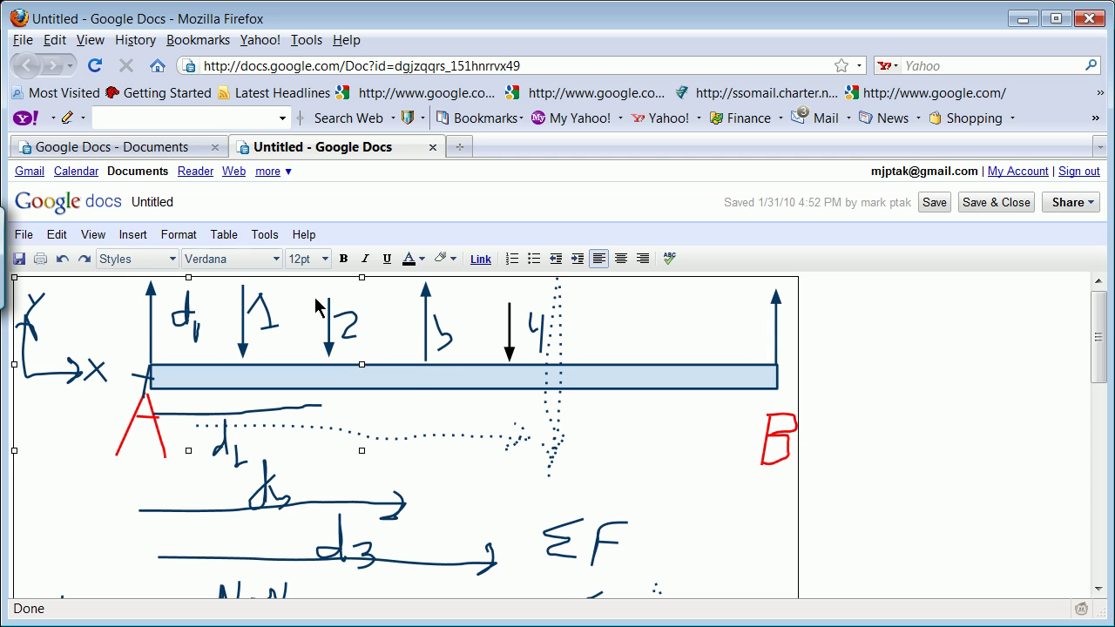
click(339, 360)
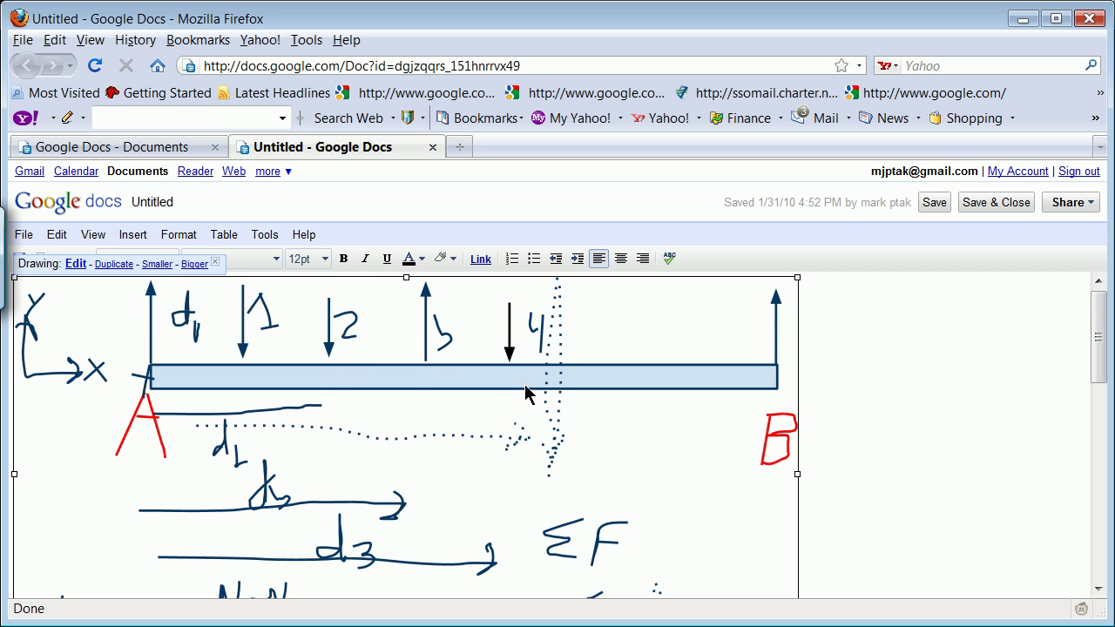
drag(1096, 348, 1075, 428)
scroll(1074, 436, up, 1)
scroll(1080, 435, down, 2)
double_click(530, 324)
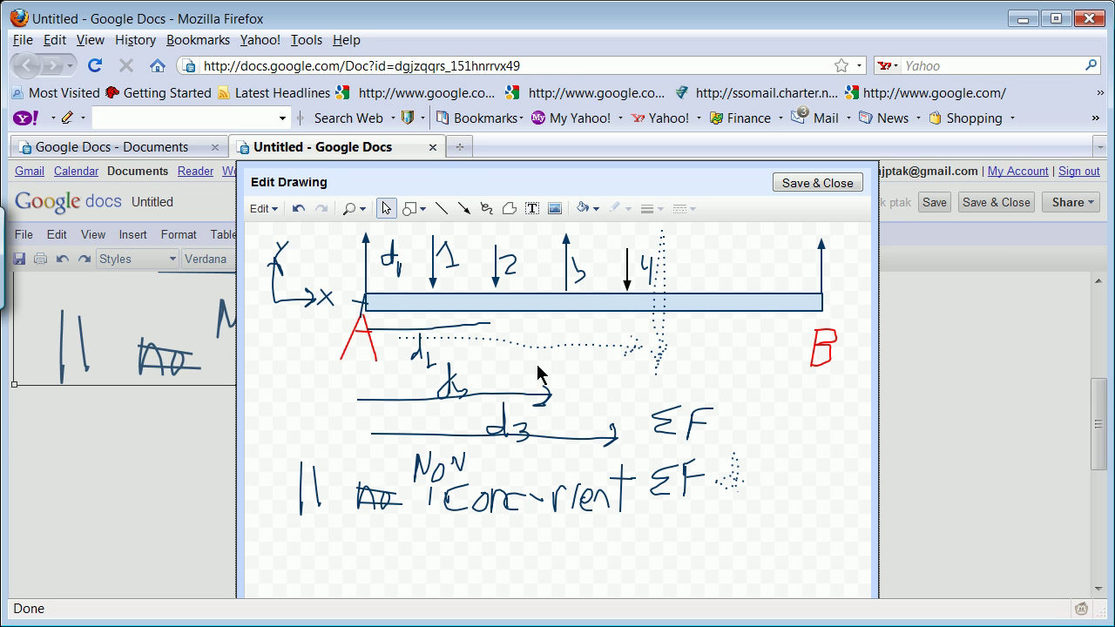
click(442, 209)
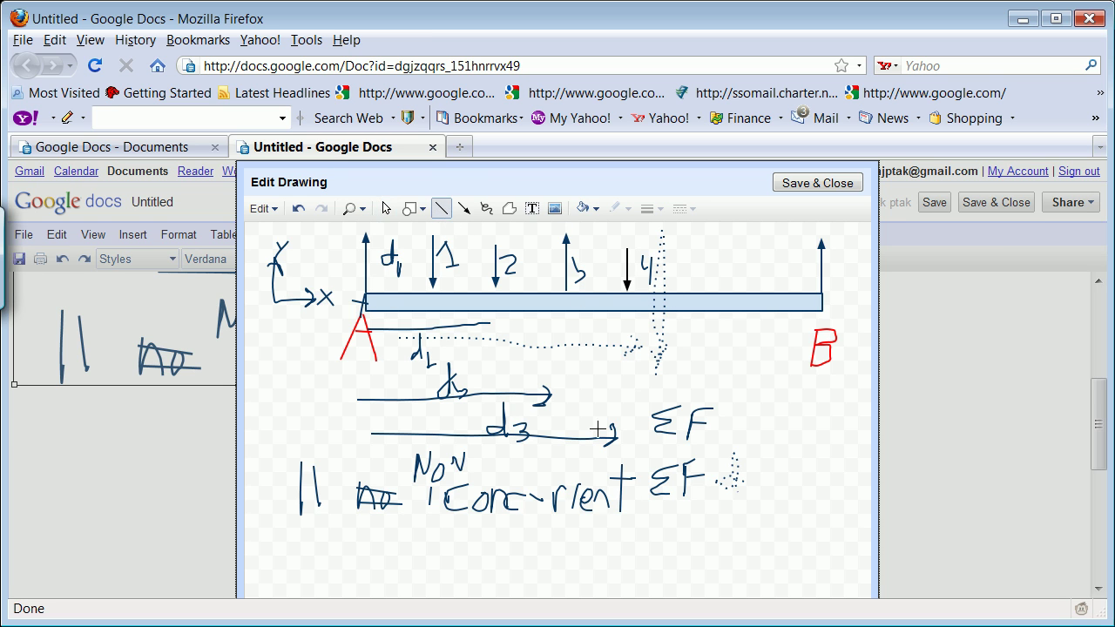
drag(678, 519, 675, 581)
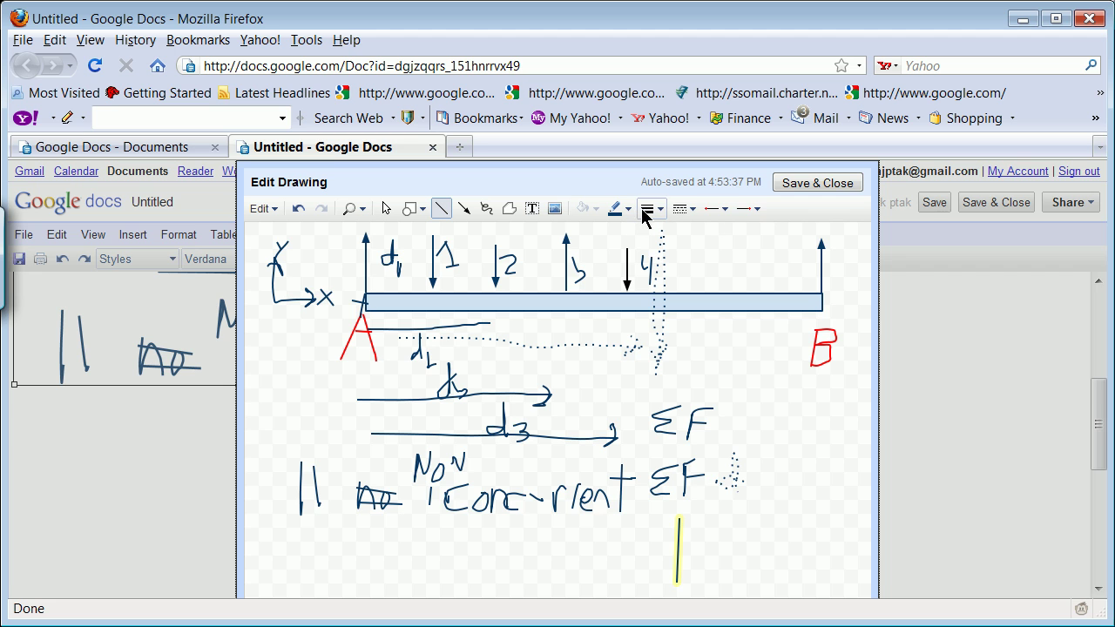
click(757, 210)
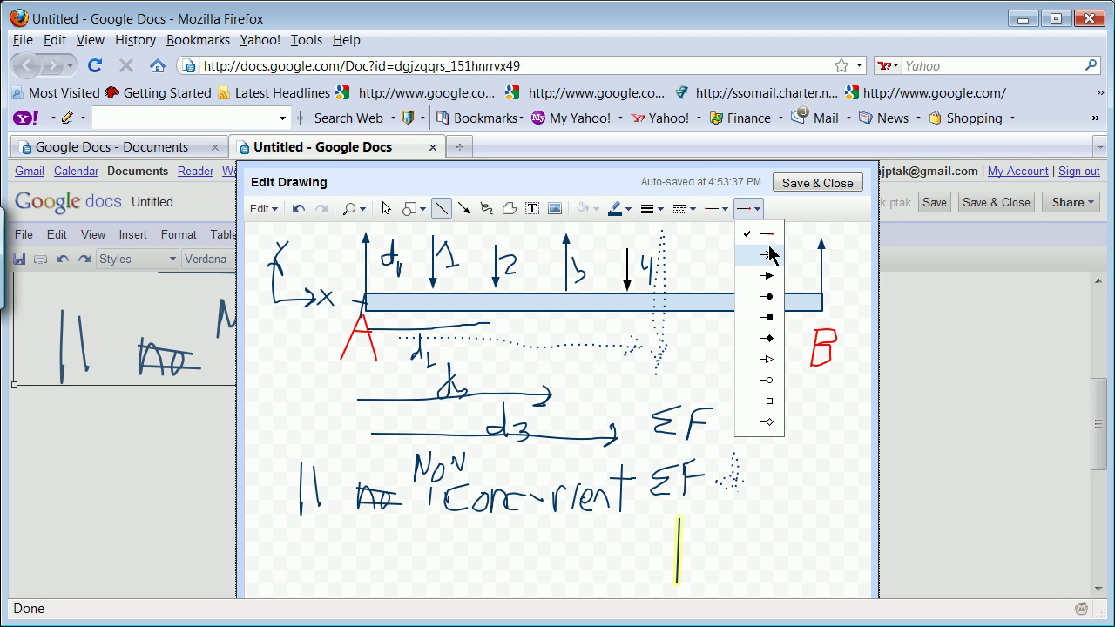
click(766, 277)
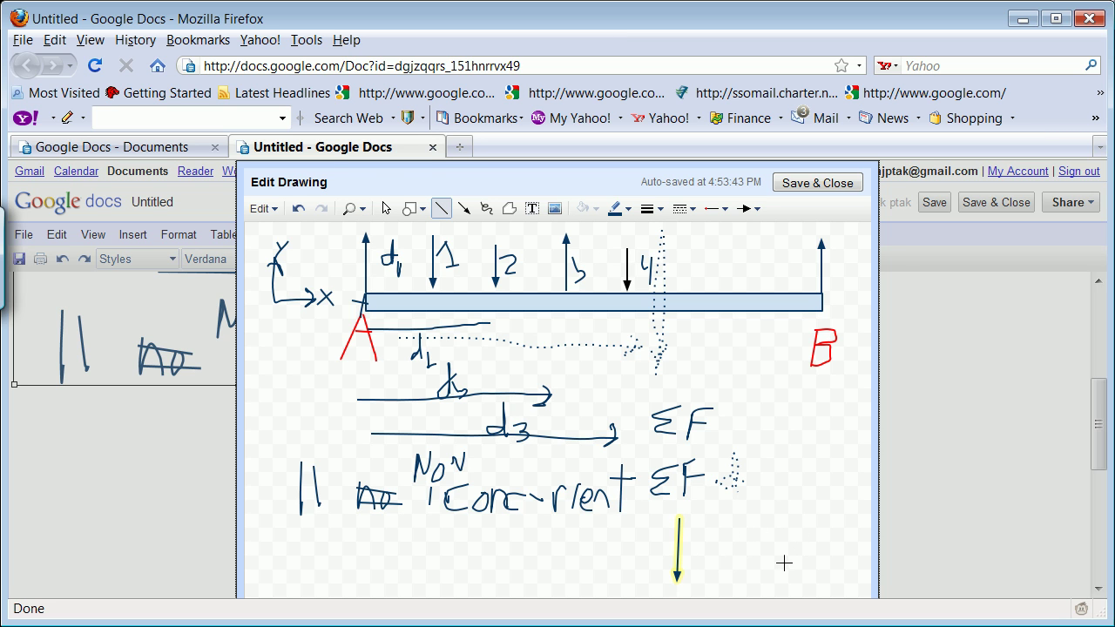
- Draw a much shorter downward line near the drawing's lower right corner, ending it with an open arrowhead
drag(802, 540, 804, 568)
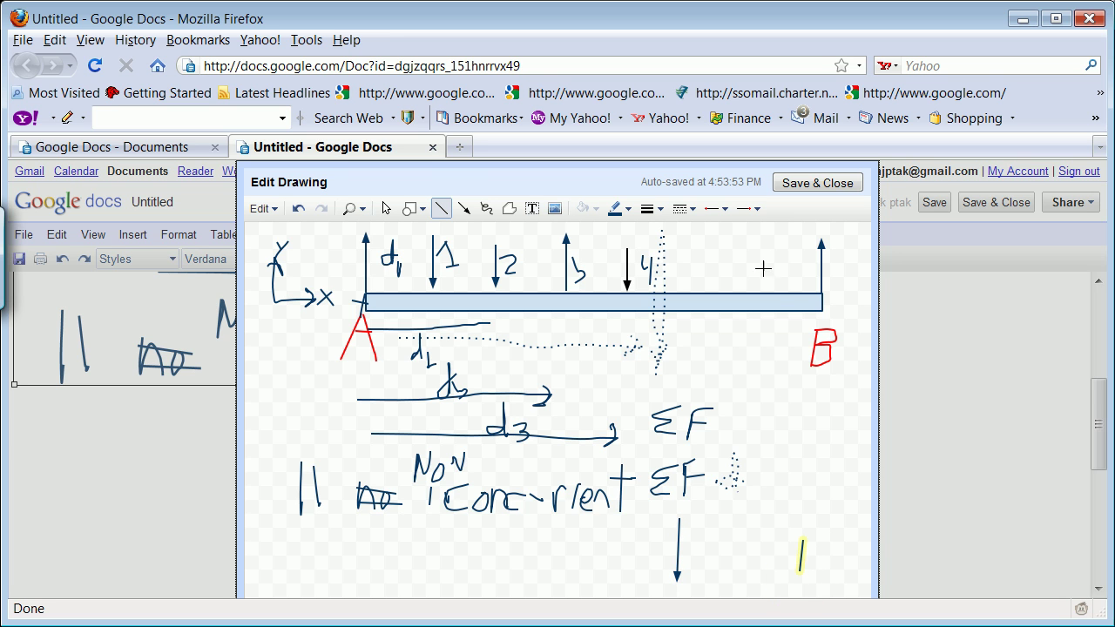
click(749, 208)
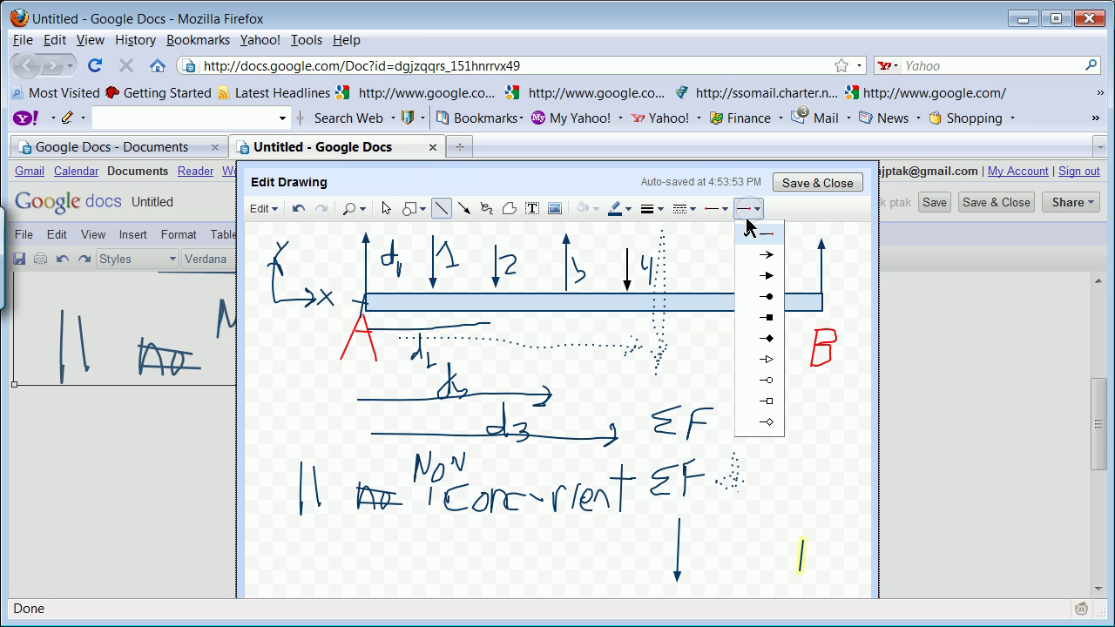
click(768, 276)
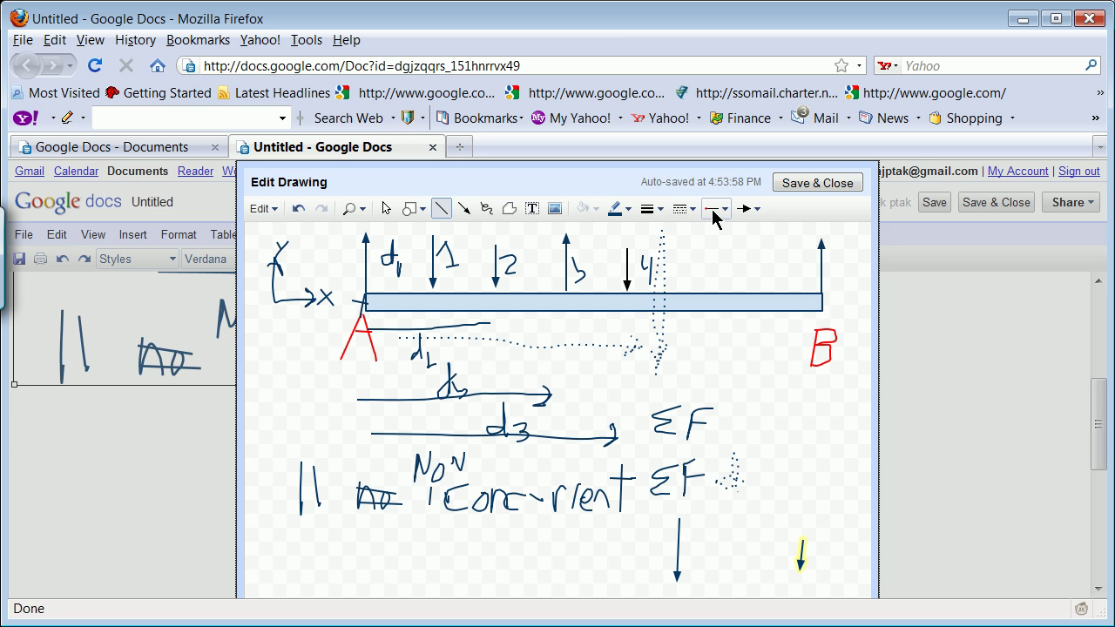
click(752, 209)
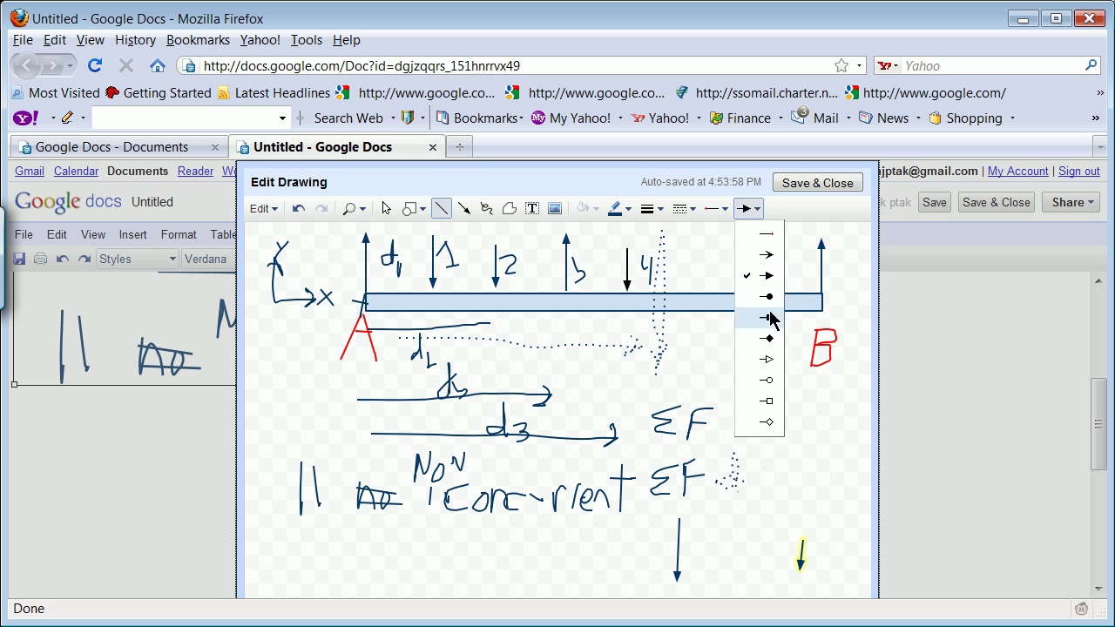
click(766, 255)
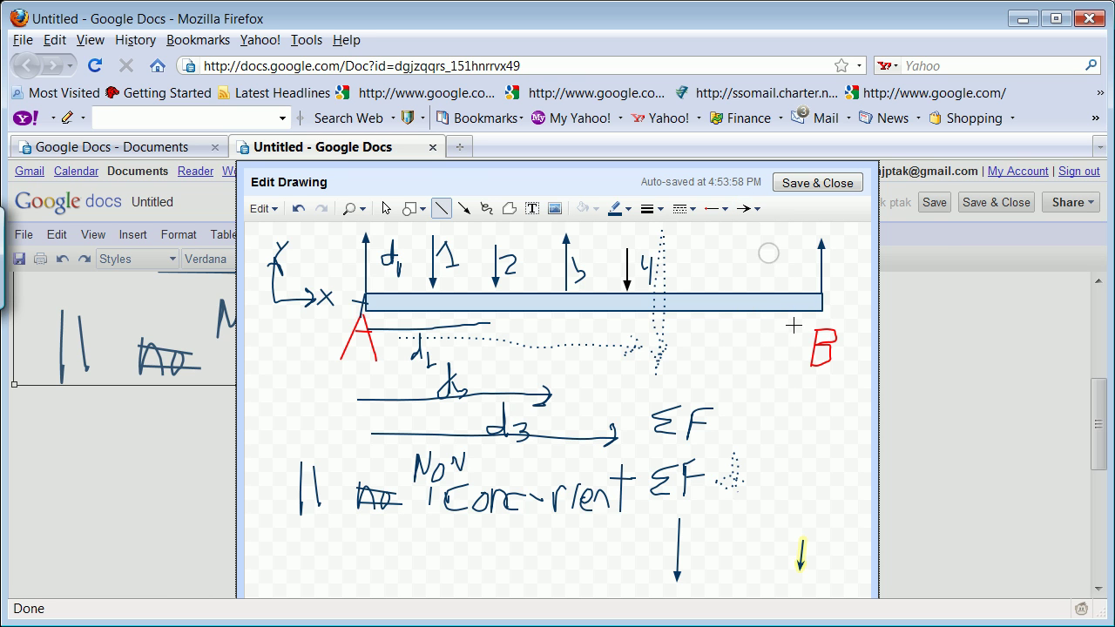
click(802, 510)
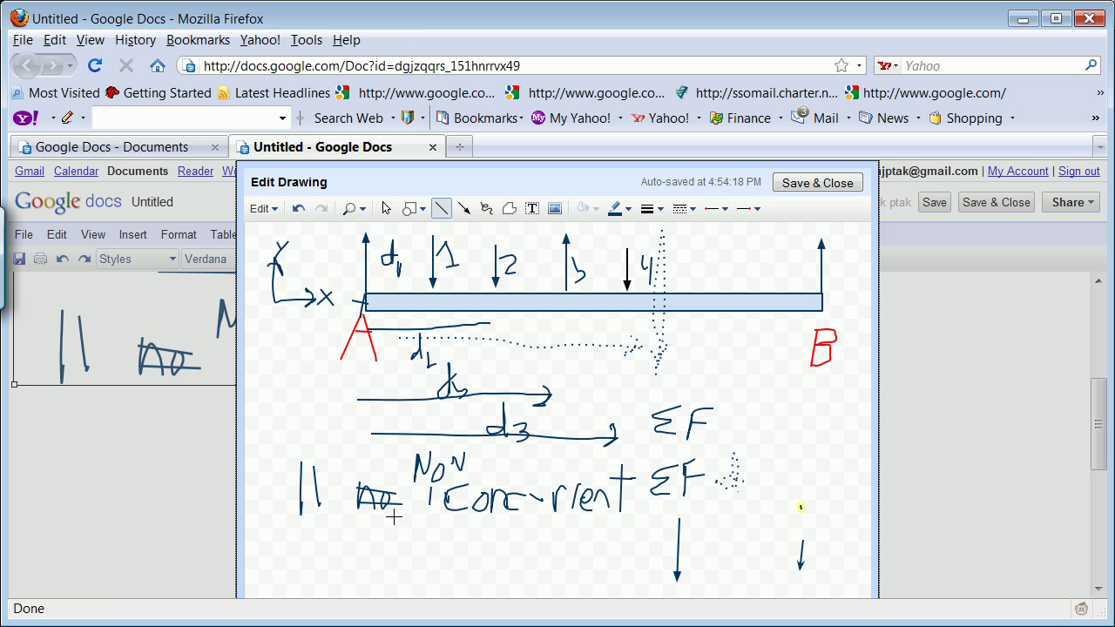
- Draw a vertical line below the crossed-out word, with an arrowhead at its upper end
drag(360, 567, 368, 527)
drag(352, 526, 363, 515)
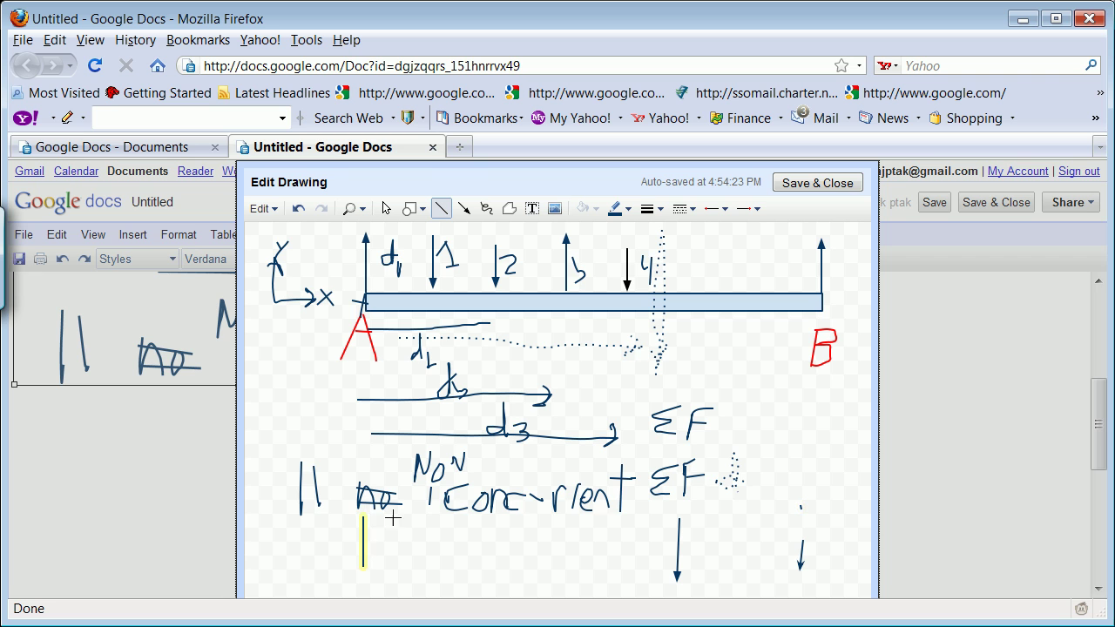
click(751, 209)
click(767, 256)
- Add another short downward line with a filled arrowhead beside the small lower-right arrow, and save and close the drawing
drag(810, 527, 811, 540)
click(751, 209)
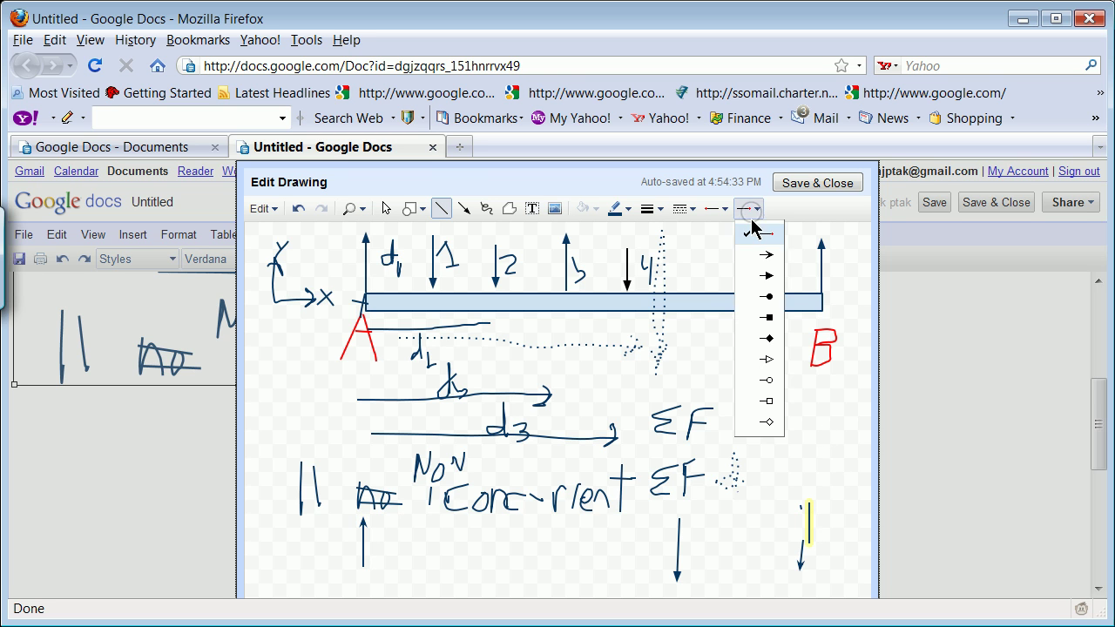
click(767, 275)
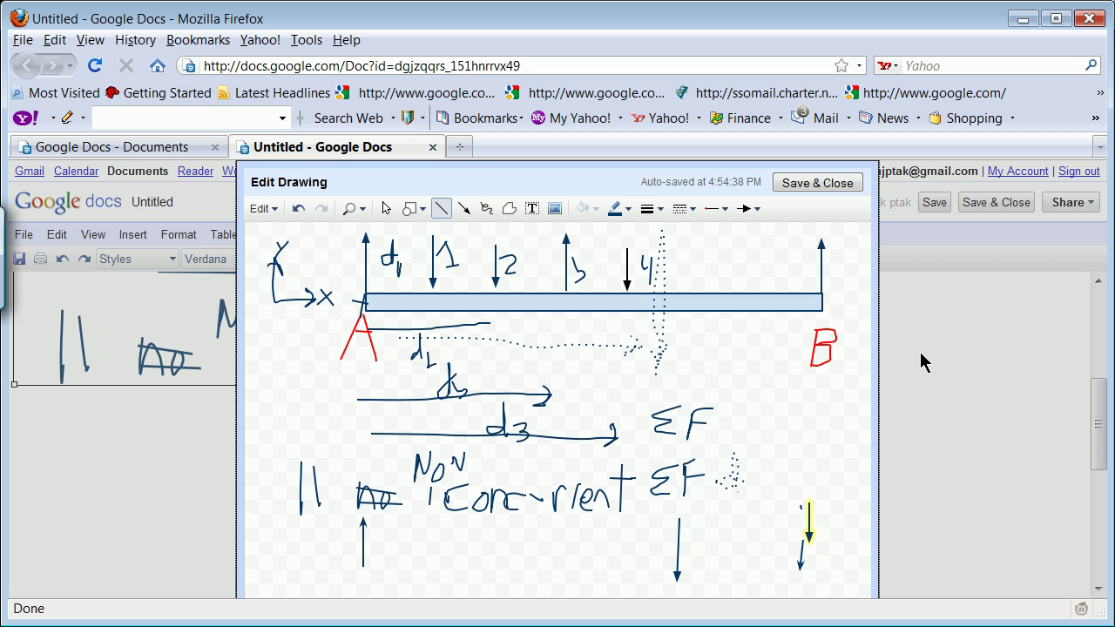
click(821, 184)
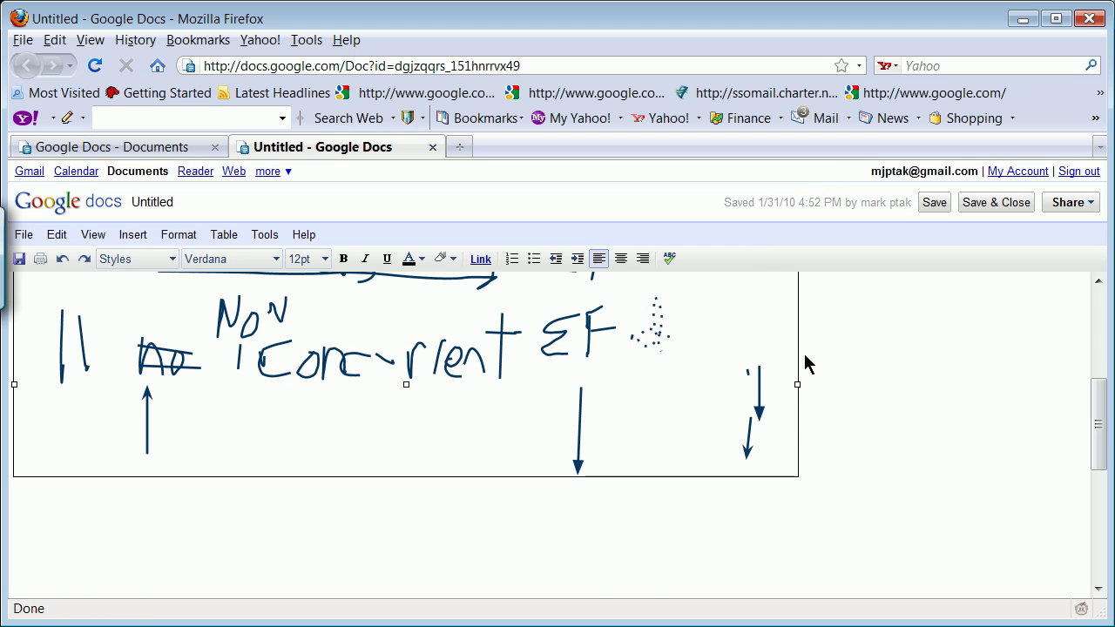
- Reopen the drawing, delete the beam, axes, arrow at A, d1 and loads 1 to 3, and save and close it
mouse_move(1110, 427)
mouse_down()
mouse_move(1106, 344)
mouse_move(1107, 391)
mouse_move(1108, 373)
mouse_up()
double_click(645, 380)
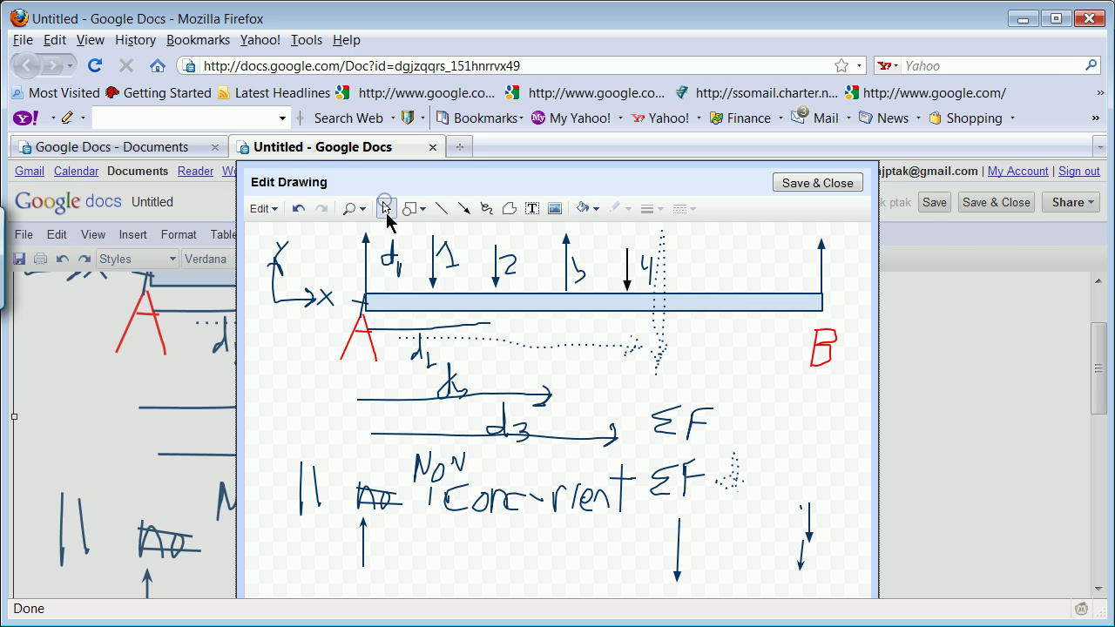
click(364, 266)
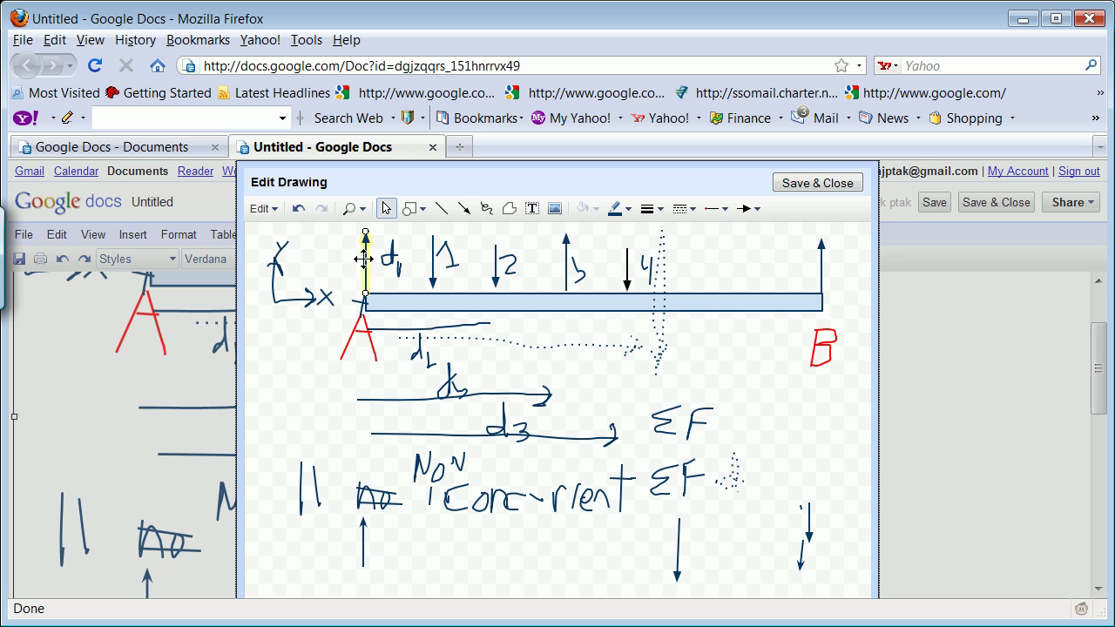
drag(302, 248, 447, 300)
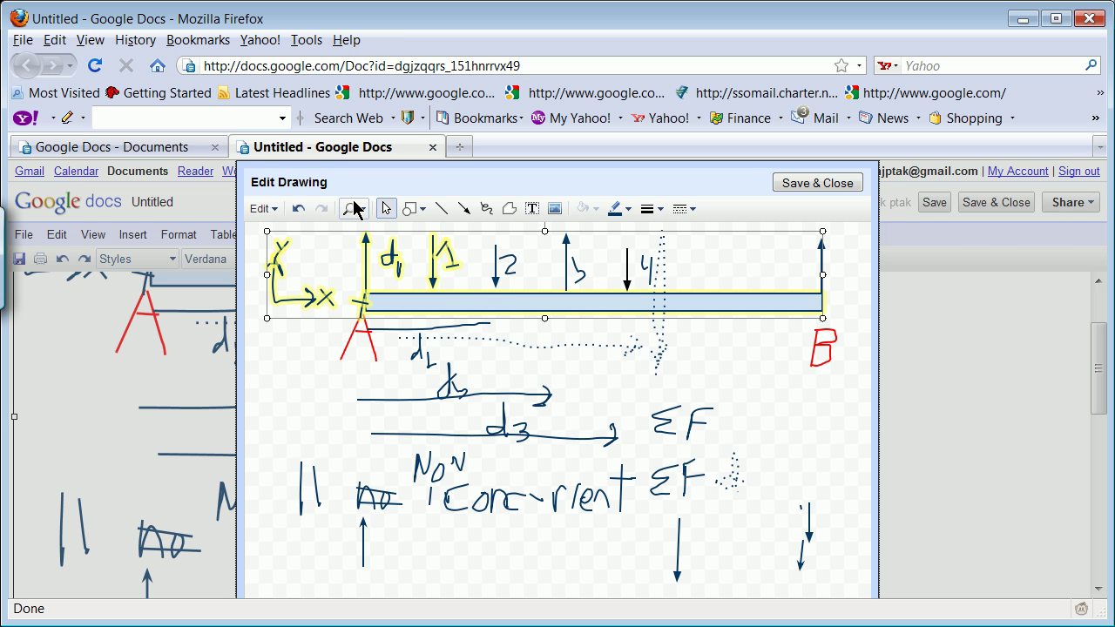
key(Delete)
drag(479, 240, 593, 296)
key(Delete)
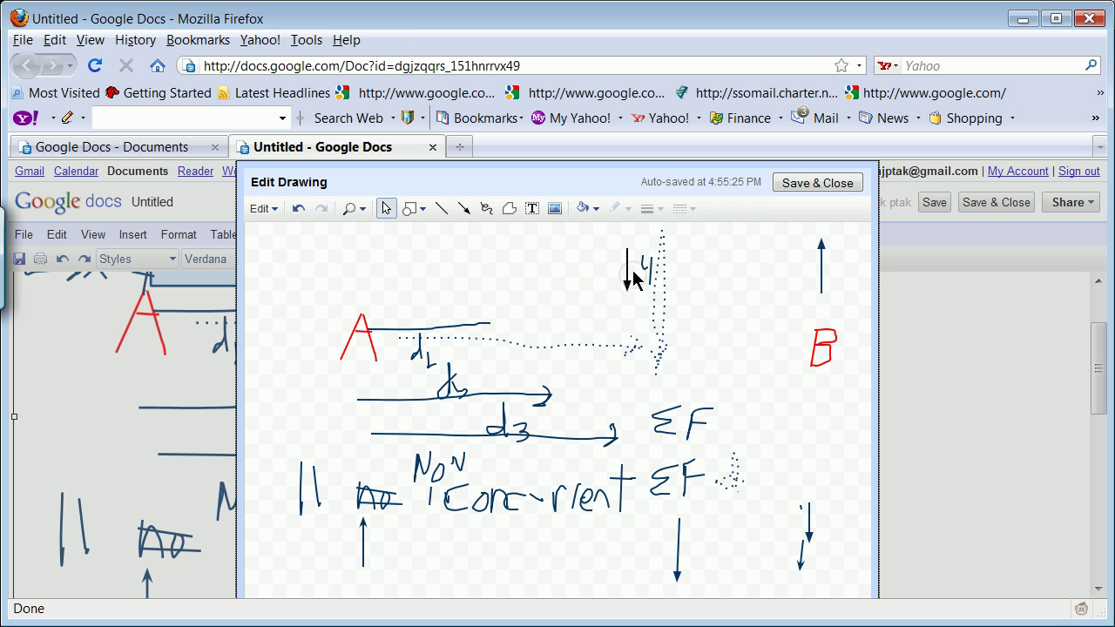
click(819, 182)
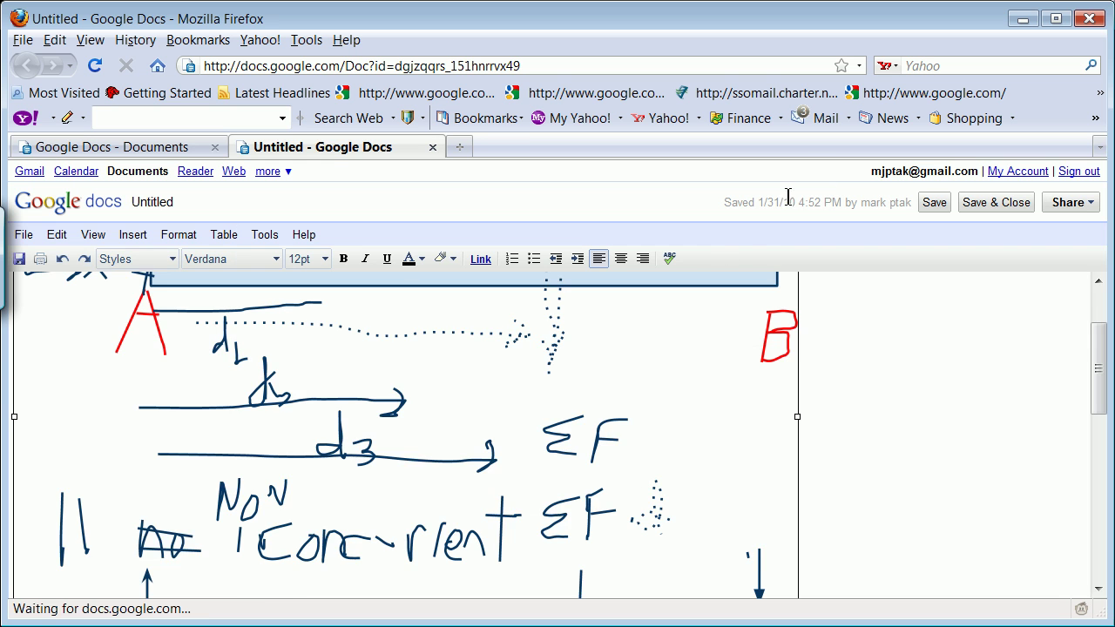
mouse_move(1097, 364)
mouse_down()
mouse_move(1088, 443)
mouse_move(1102, 323)
mouse_move(1081, 435)
mouse_up()
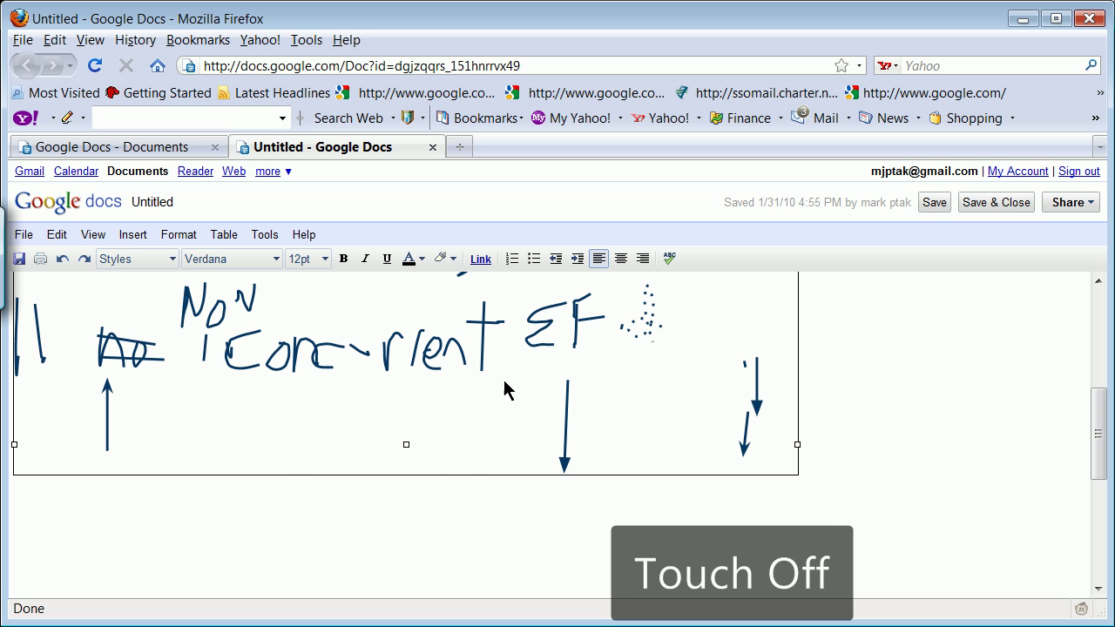
mouse_move(1099, 437)
mouse_down()
mouse_move(1099, 344)
mouse_move(1099, 402)
mouse_move(1099, 392)
mouse_up()
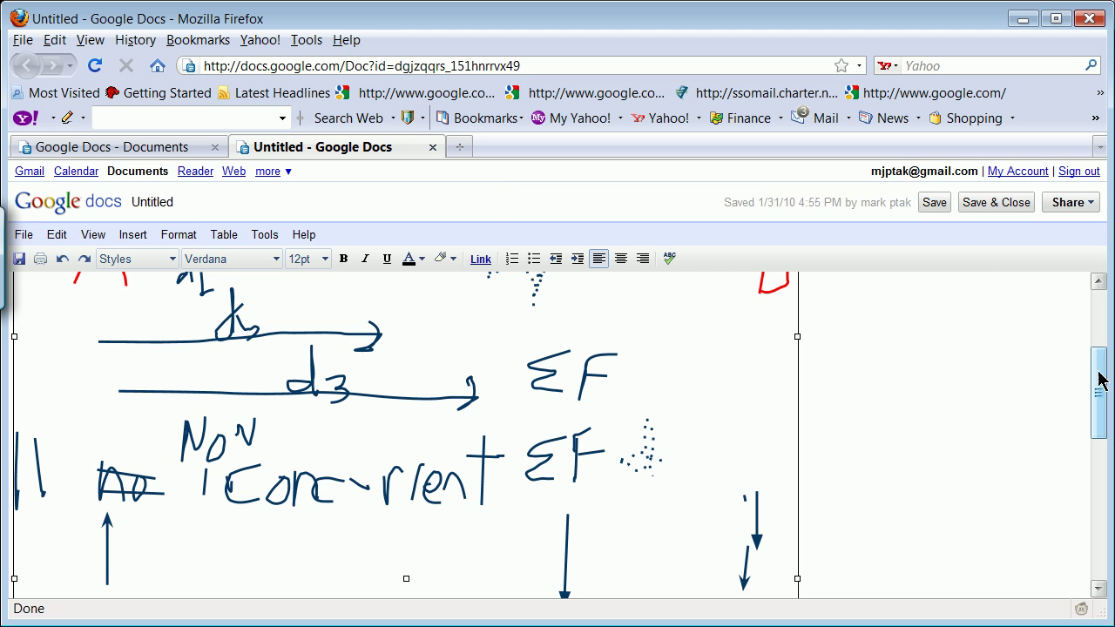
mouse_move(1103, 366)
mouse_down()
mouse_move(1087, 447)
mouse_move(1096, 490)
mouse_up()
drag(1102, 389, 1102, 306)
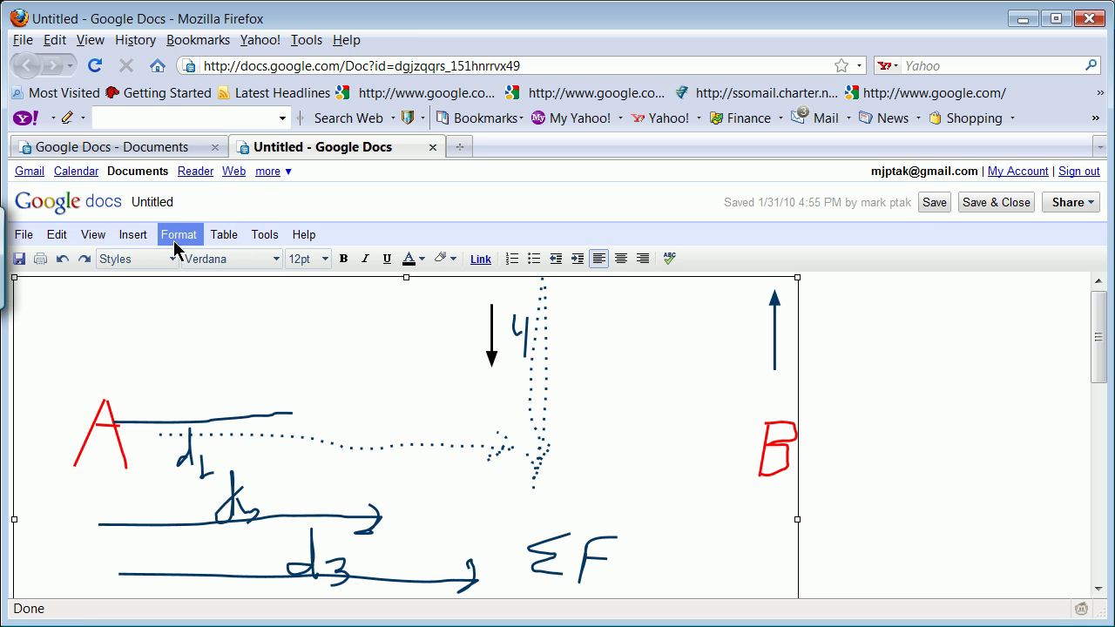
- Start a new drawing in the document's blank area, open the insert-image-by-URL prompt and dismiss it
mouse_move(1097, 317)
mouse_down()
mouse_move(1075, 480)
mouse_move(1069, 470)
mouse_move(1062, 484)
mouse_up()
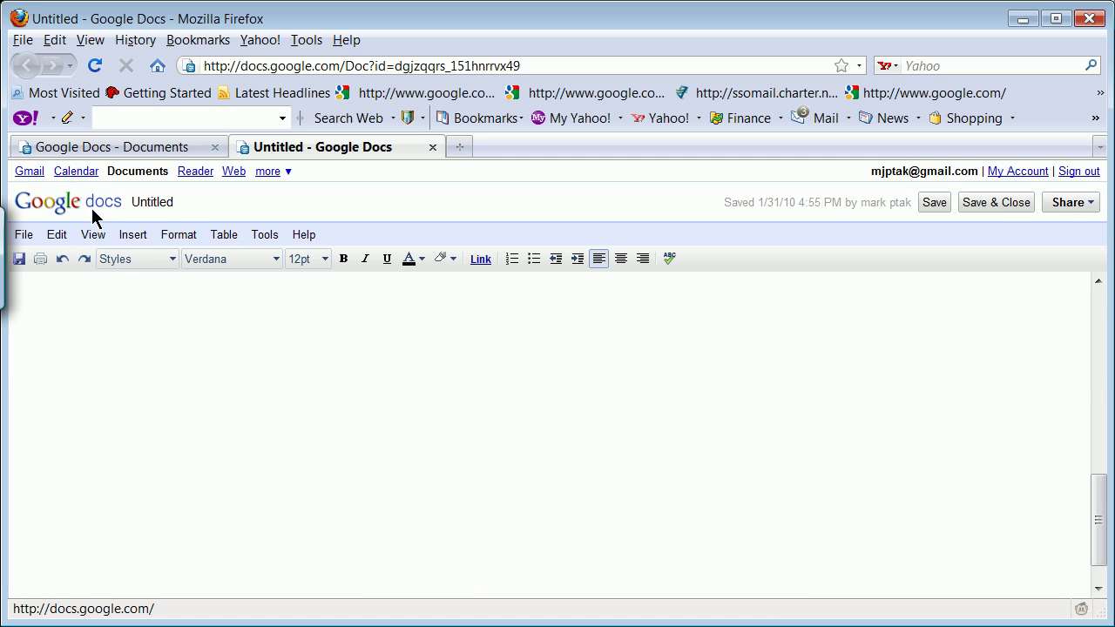
click(135, 235)
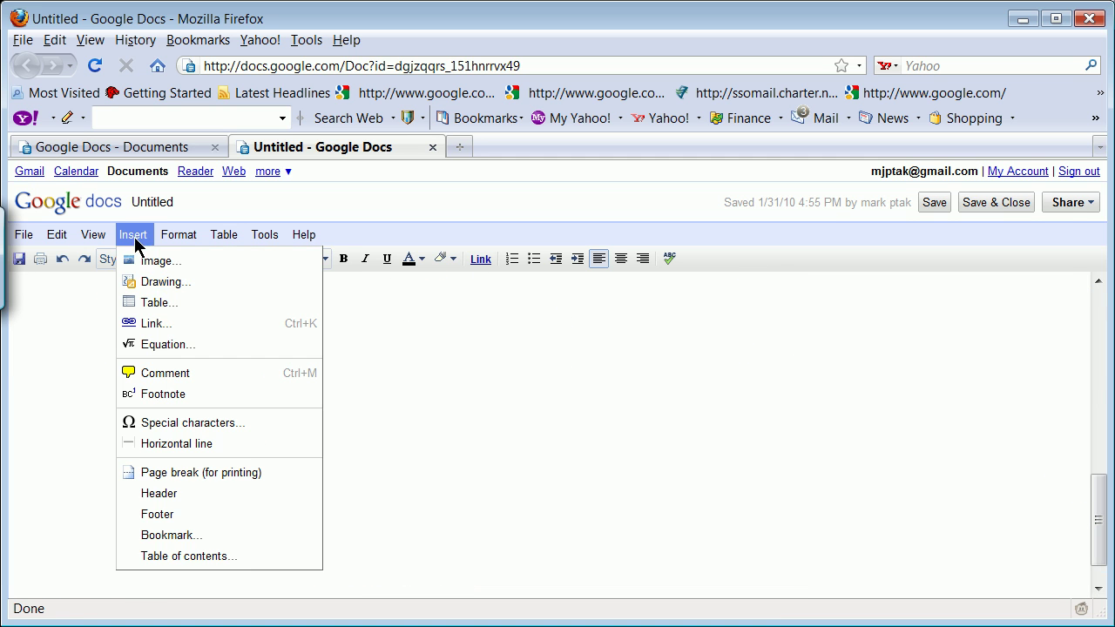
click(157, 283)
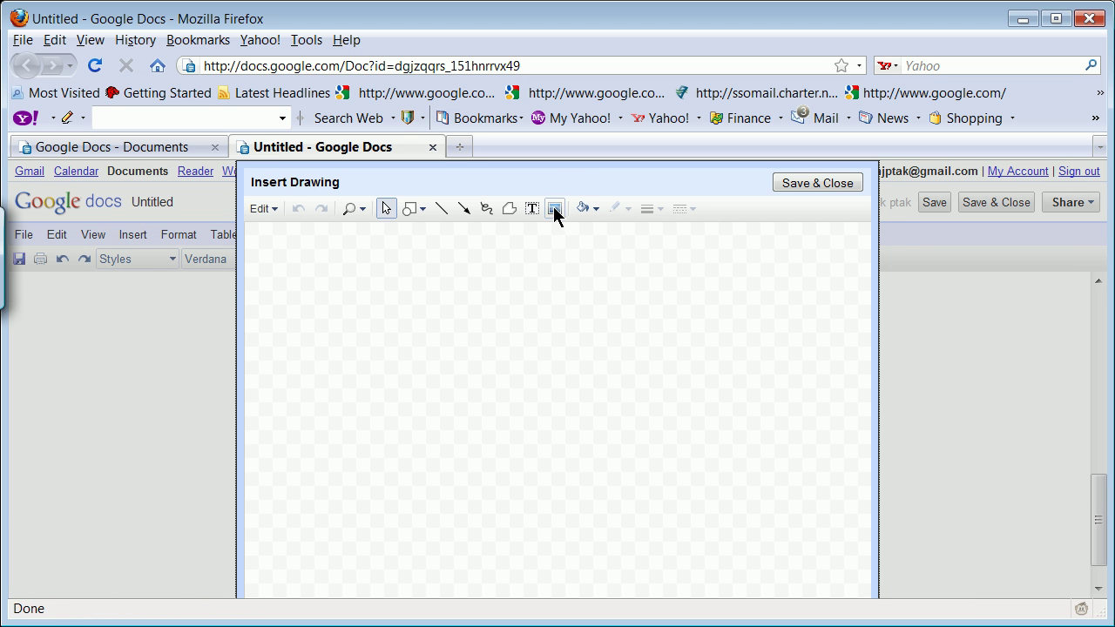
click(555, 209)
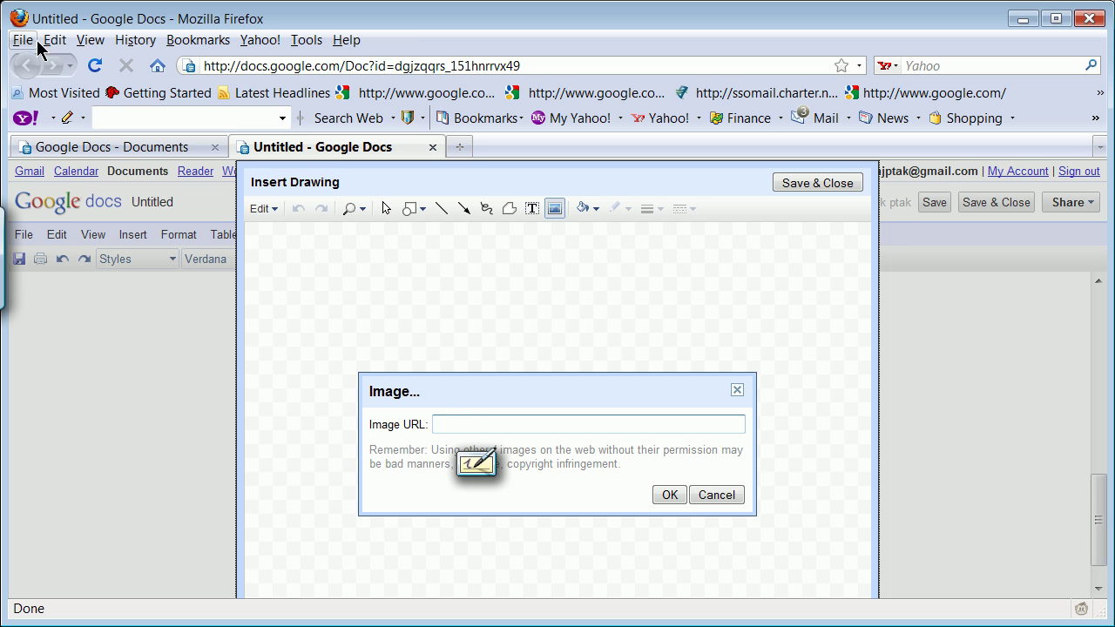
click(716, 495)
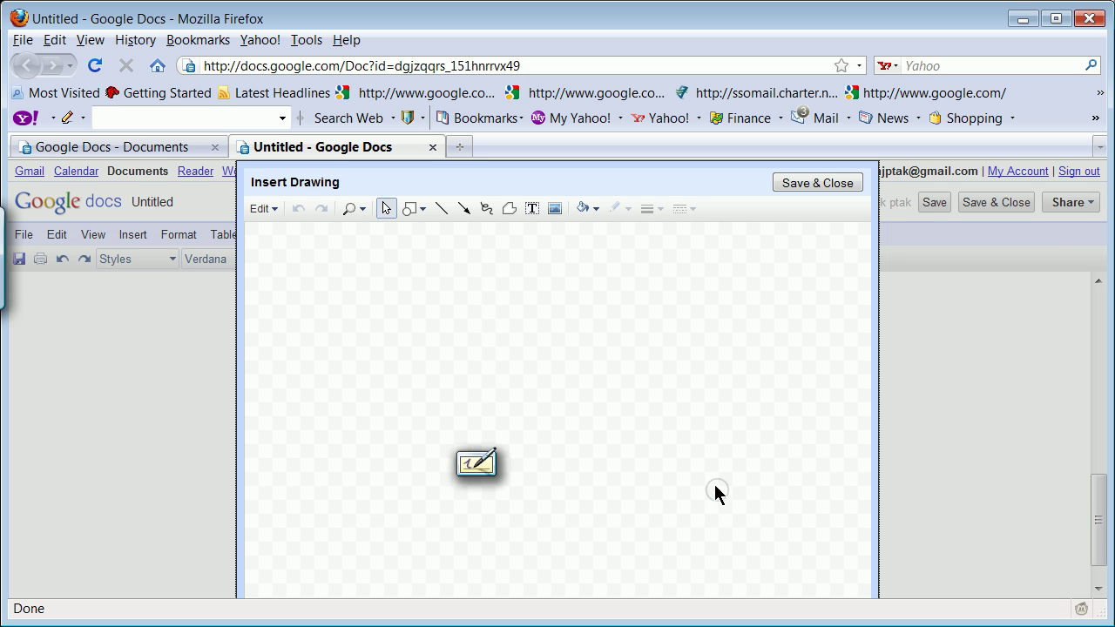
click(24, 41)
mouse_move(30, 42)
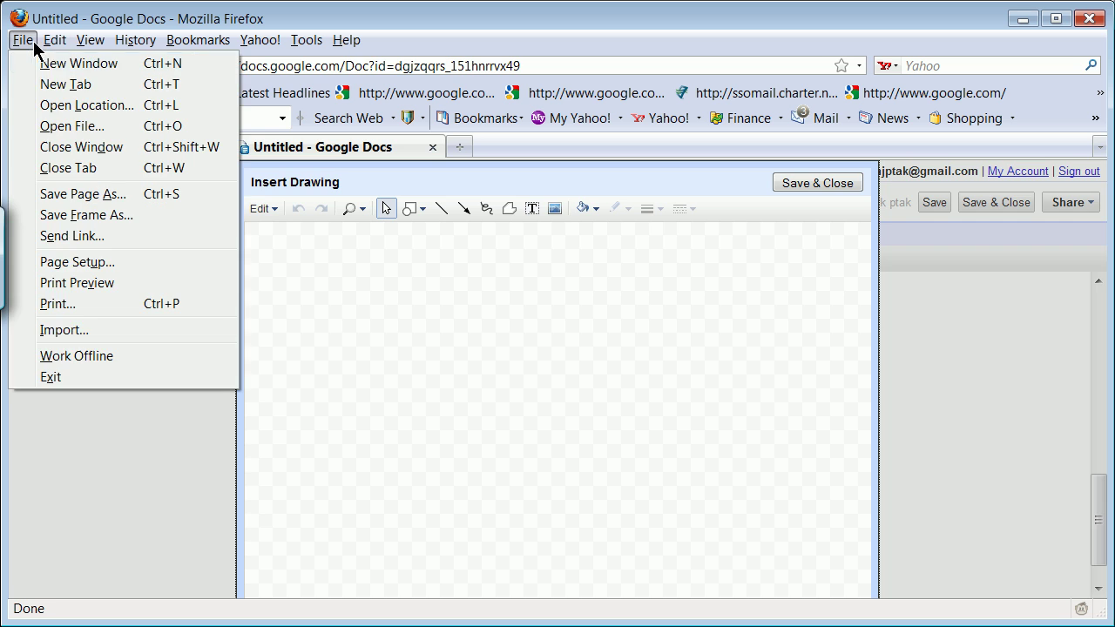
click(61, 87)
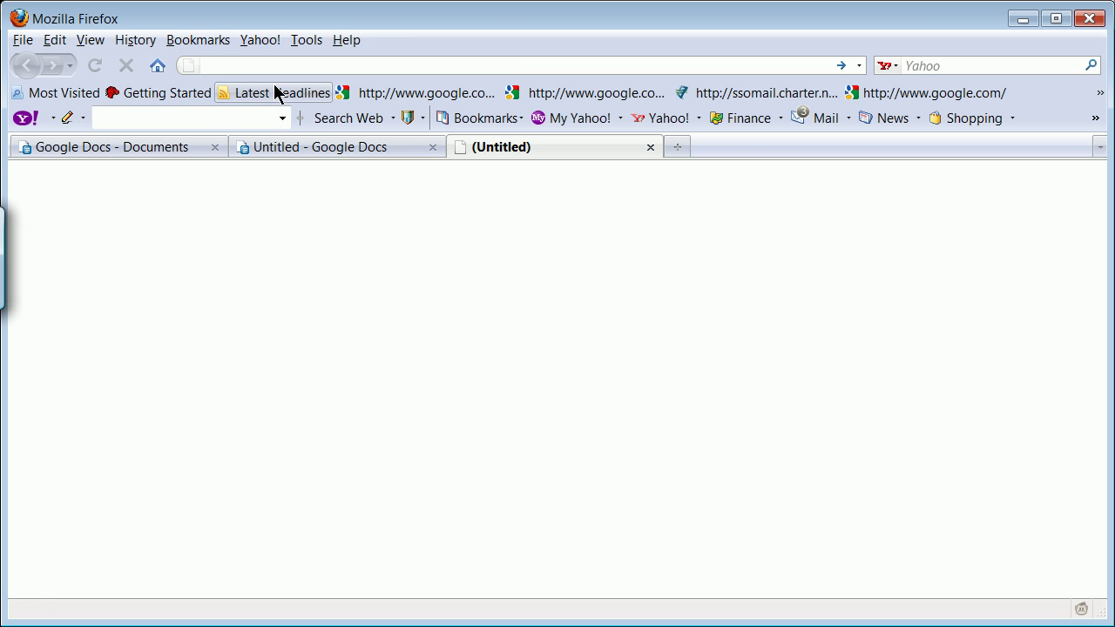
text(ww)
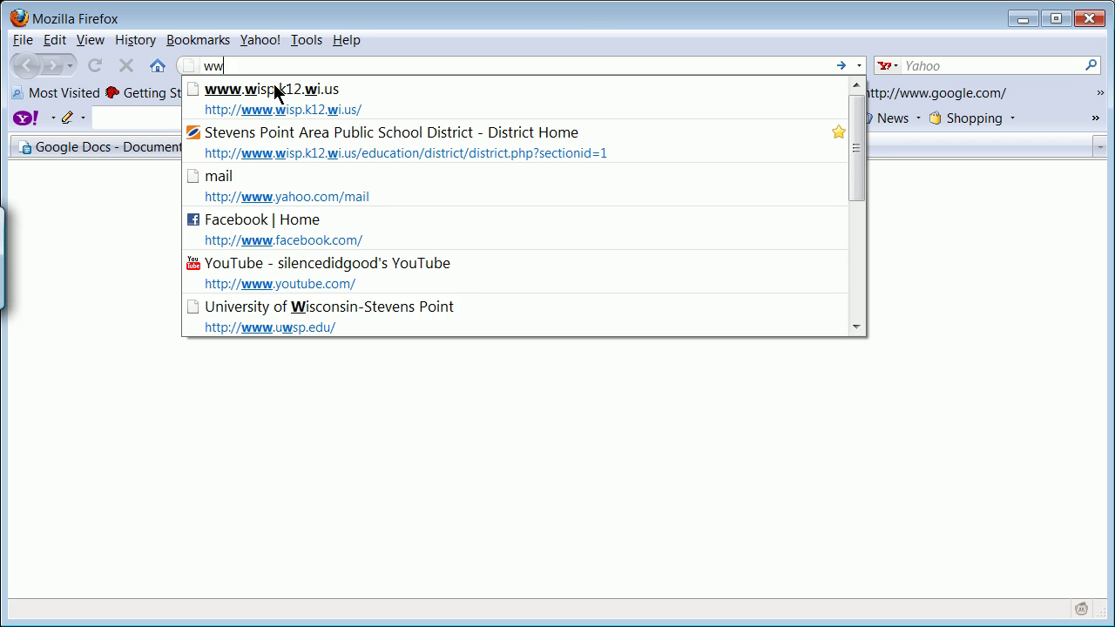
text(w.google.com)
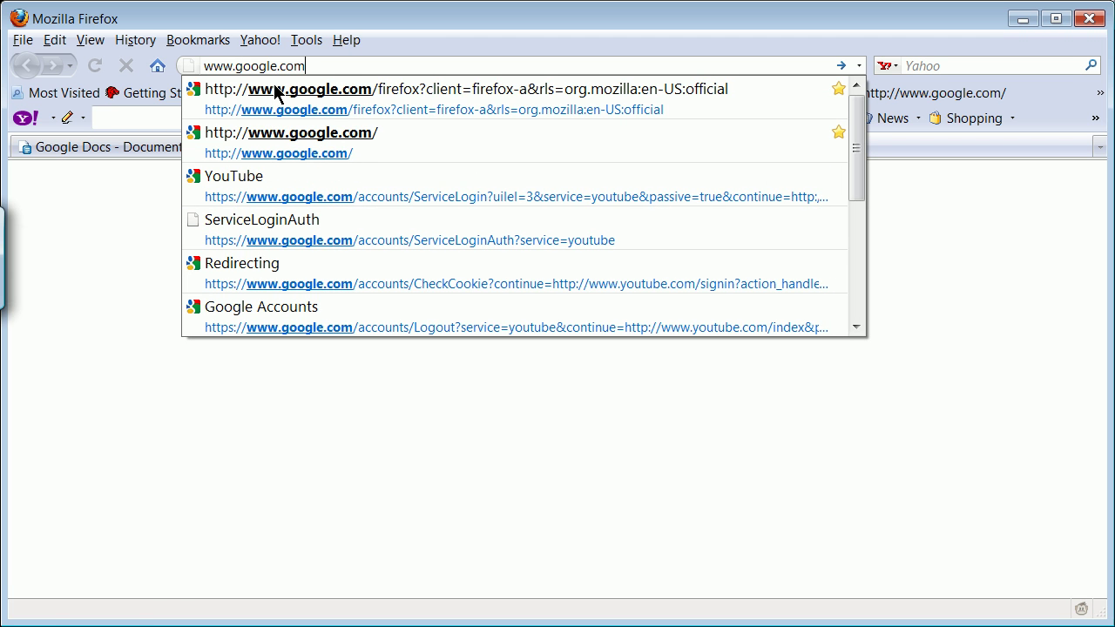
key(Return)
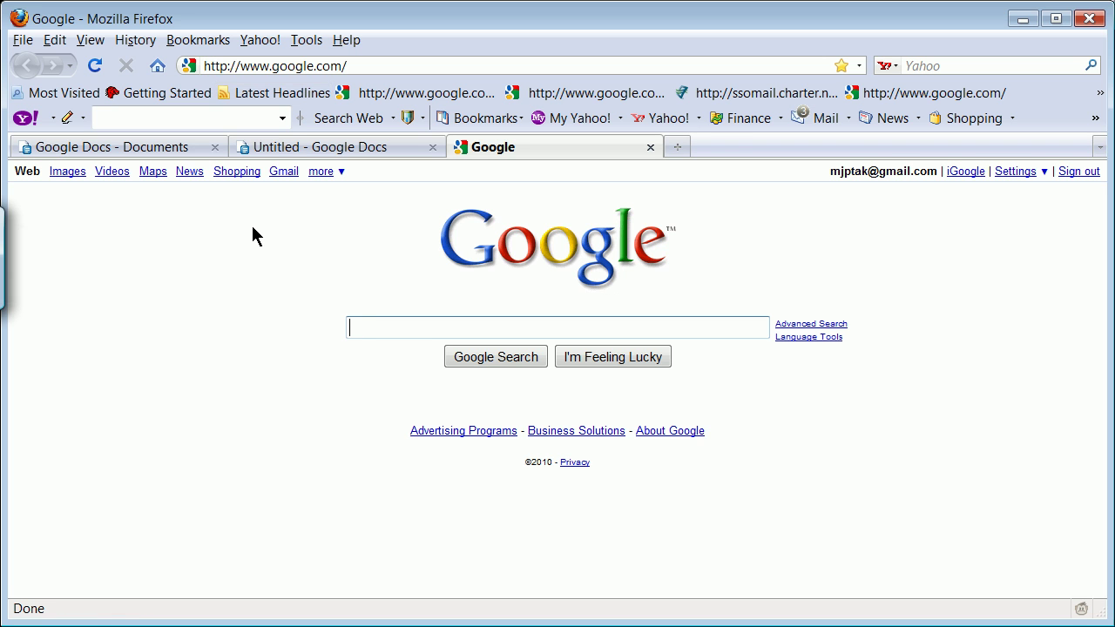
- Search Google Images for "bridge"
click(65, 178)
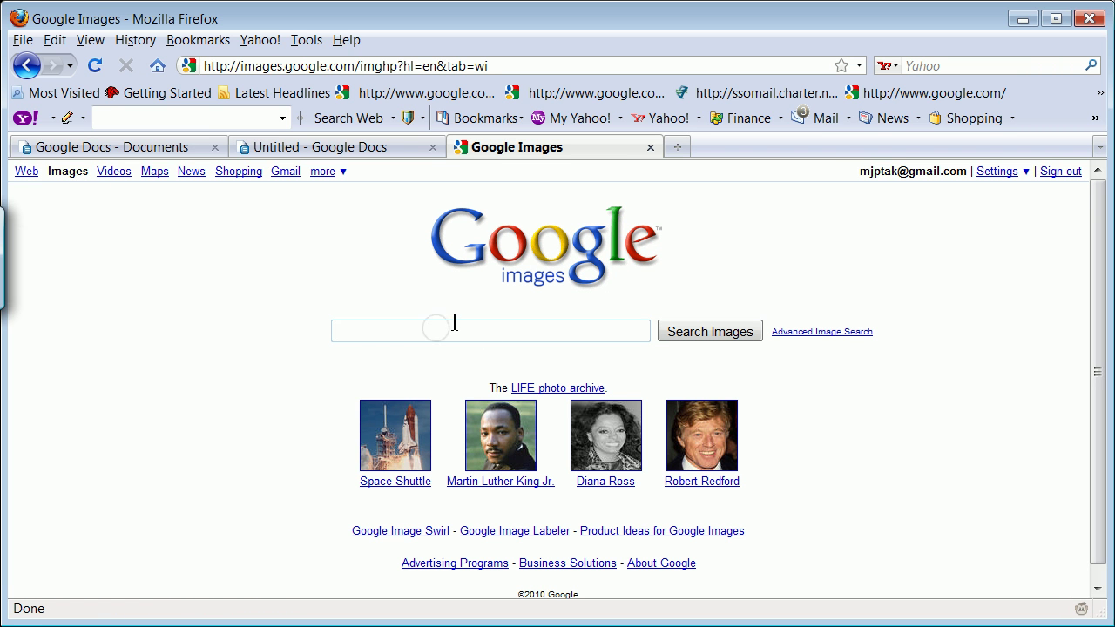
text(bridge)
key(Return)
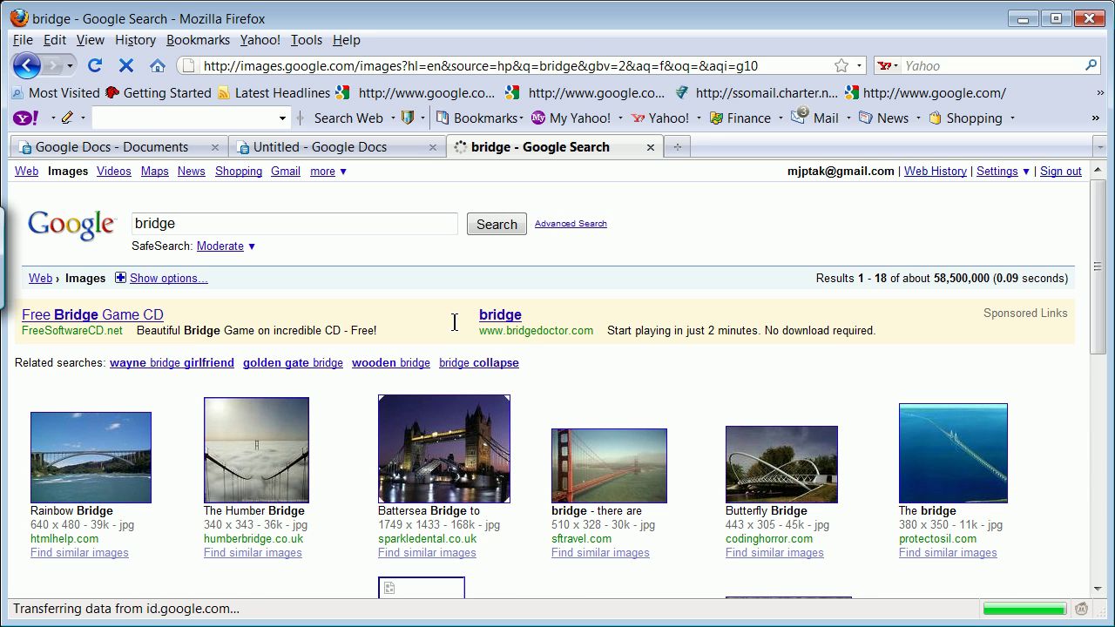
- Open the Rainbow Bridge result, view its full-size image and the linked Maid of the Mist page, returning to the result each time
click(106, 418)
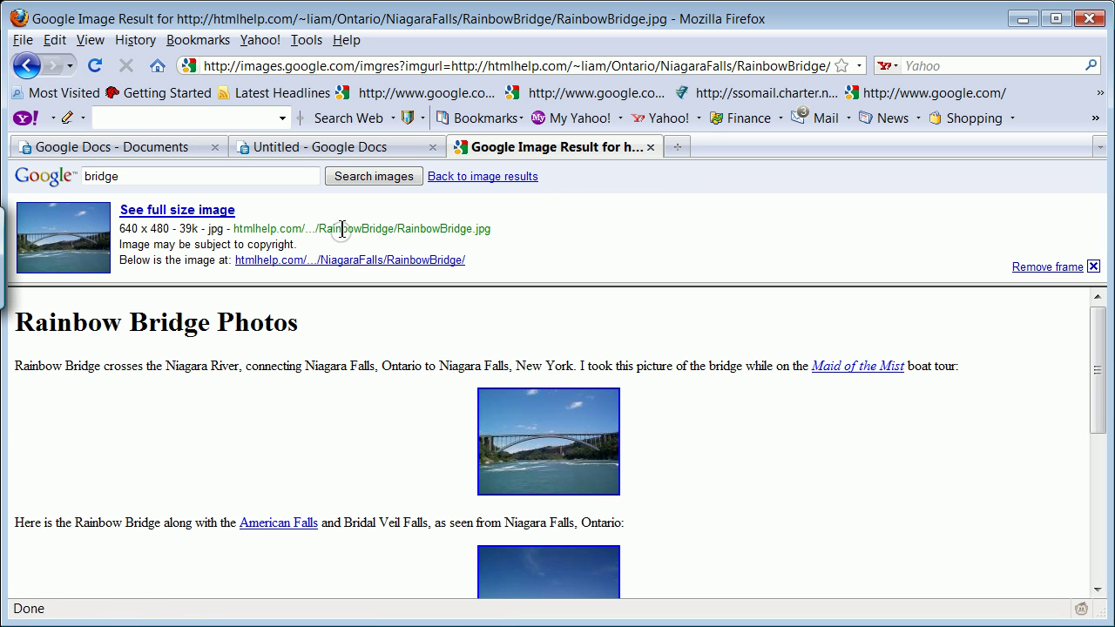
click(193, 212)
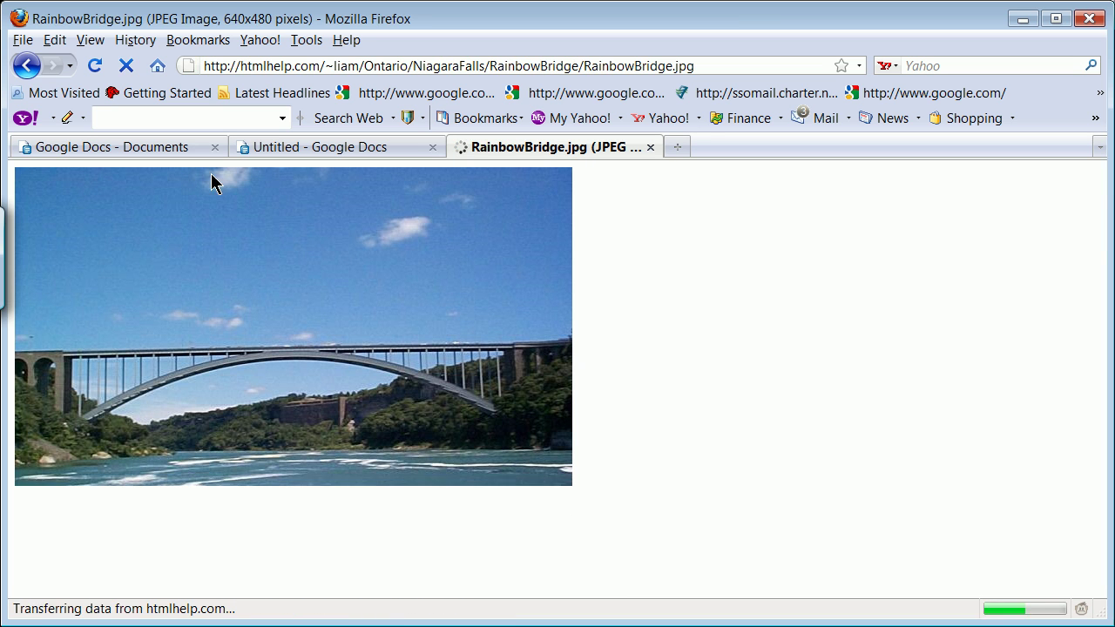
click(29, 66)
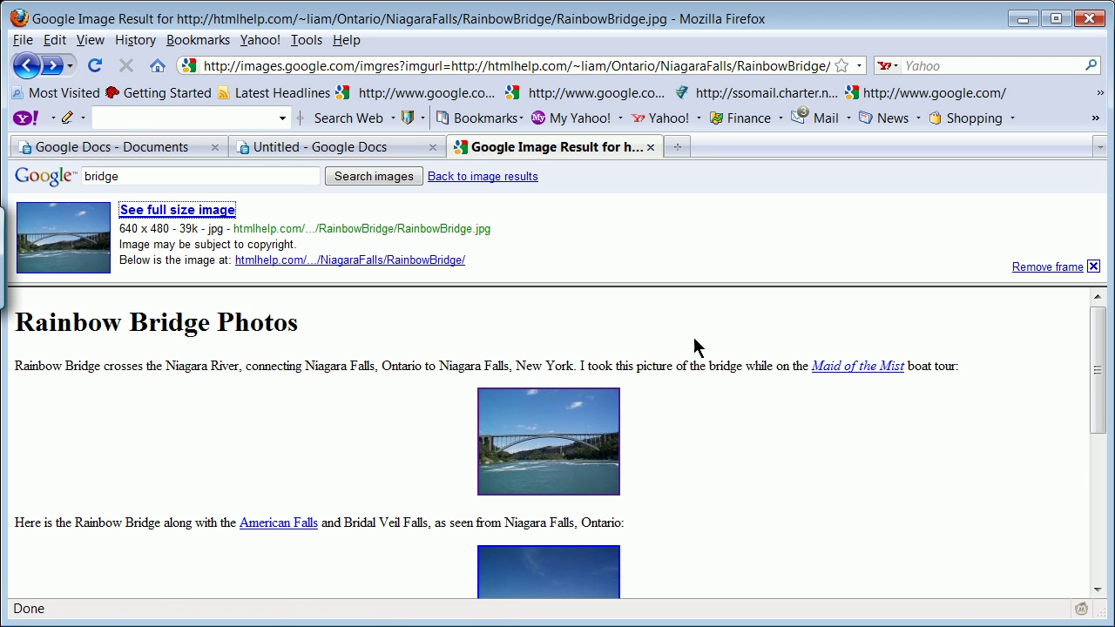
click(836, 369)
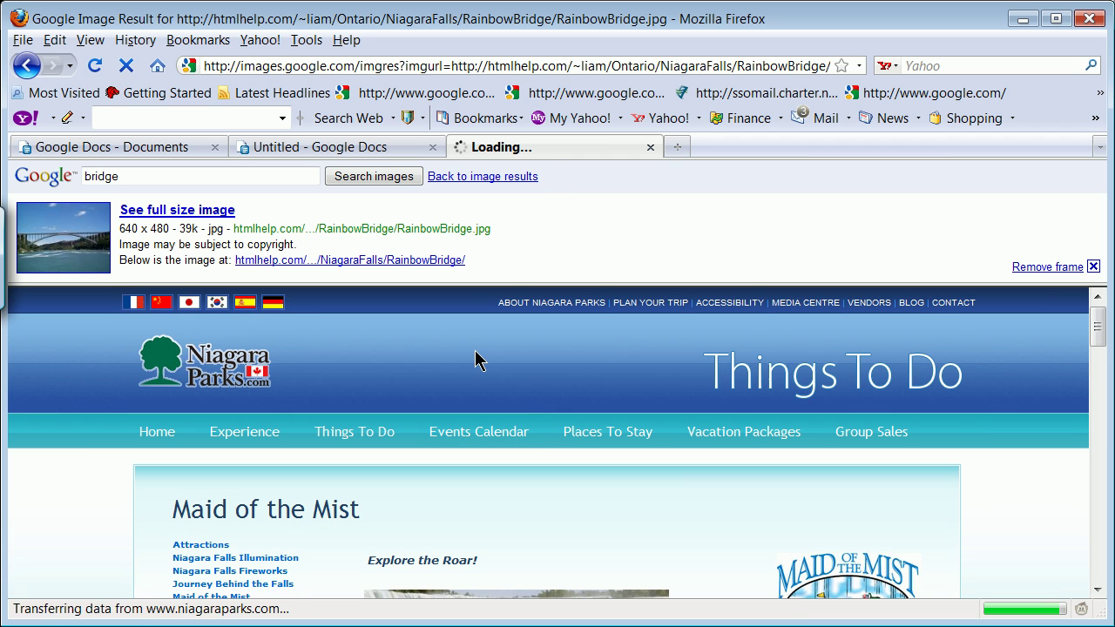
click(26, 66)
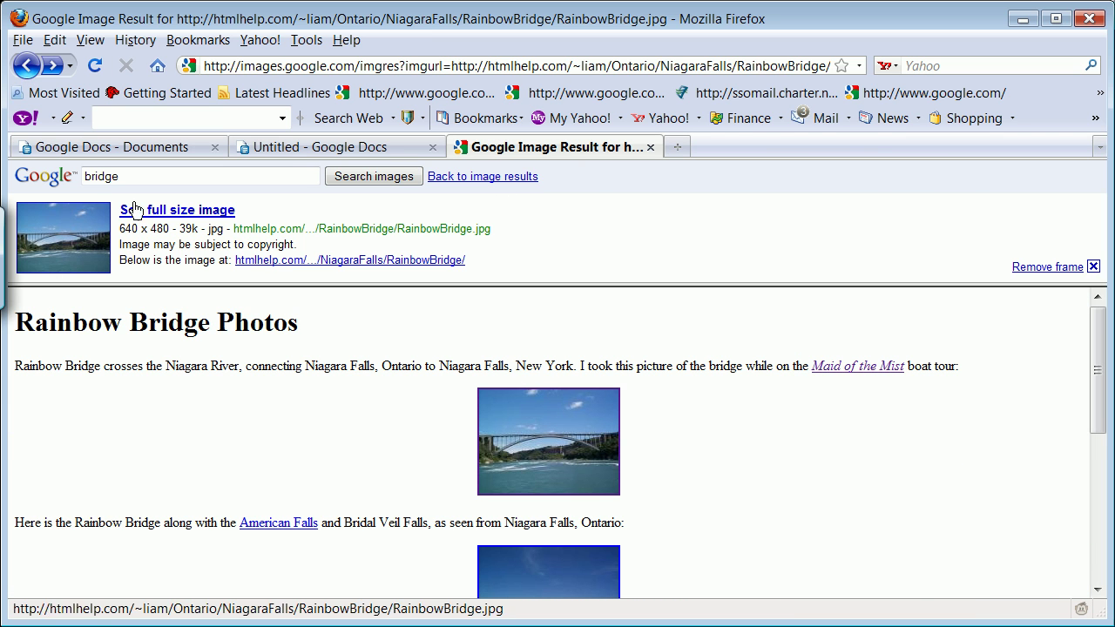
- Highlight the RainbowBridge.jpg address, clear the selection, then view the image's source page and return to the image result
drag(229, 228, 486, 228)
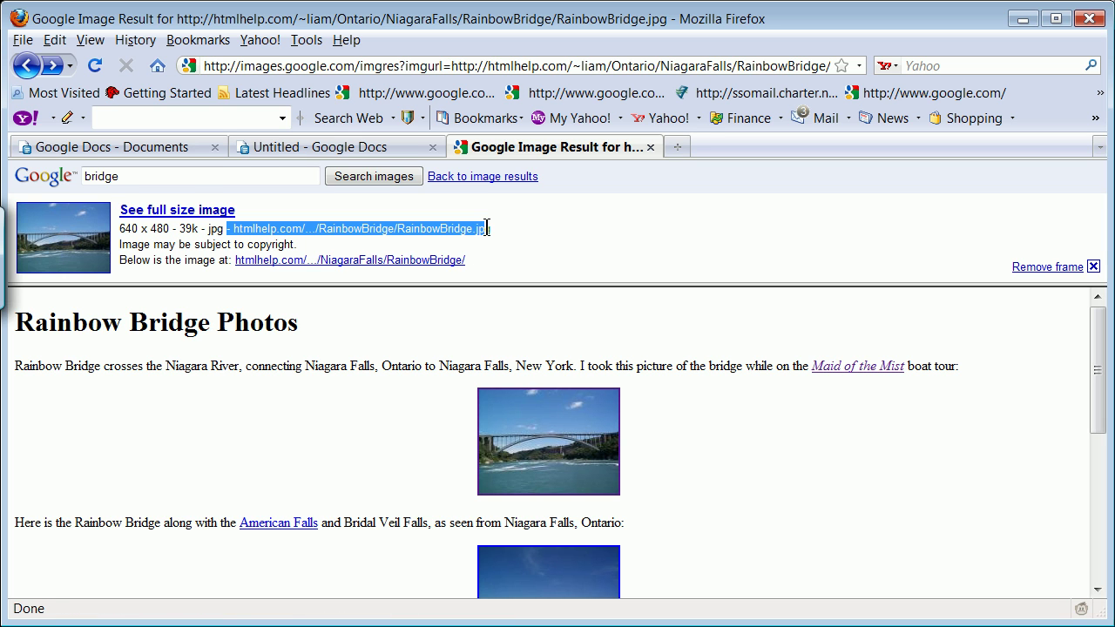
click(233, 228)
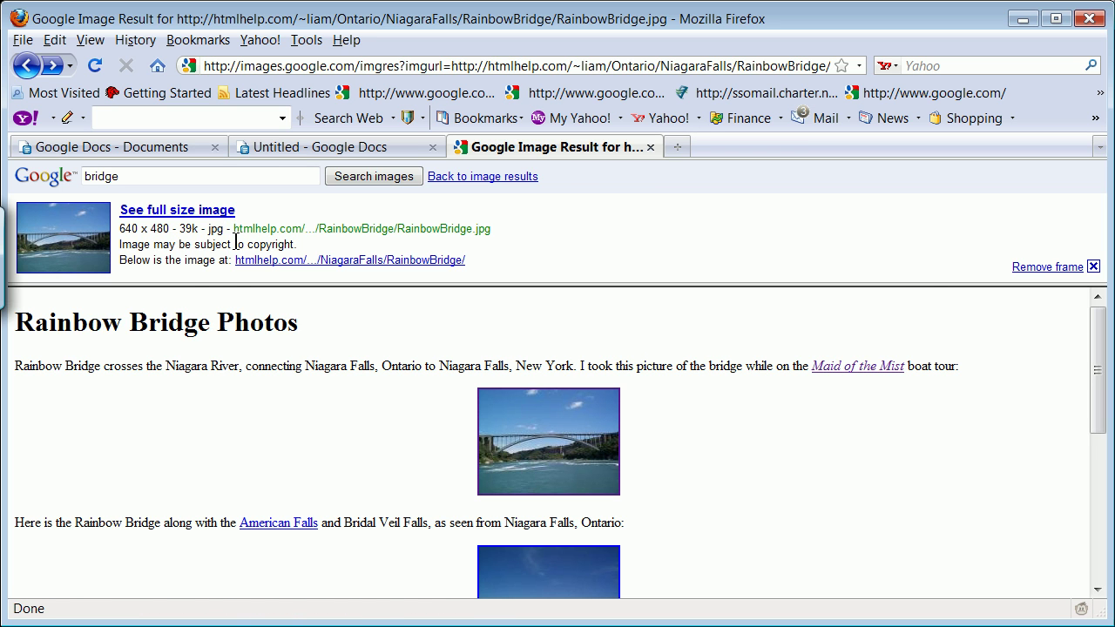
click(237, 261)
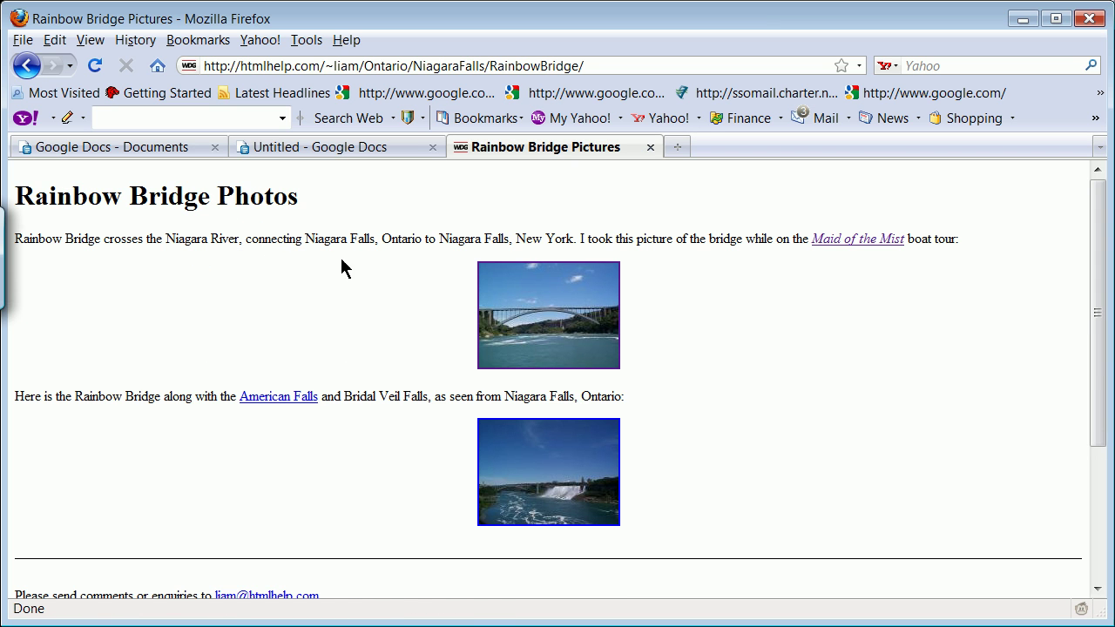
click(26, 66)
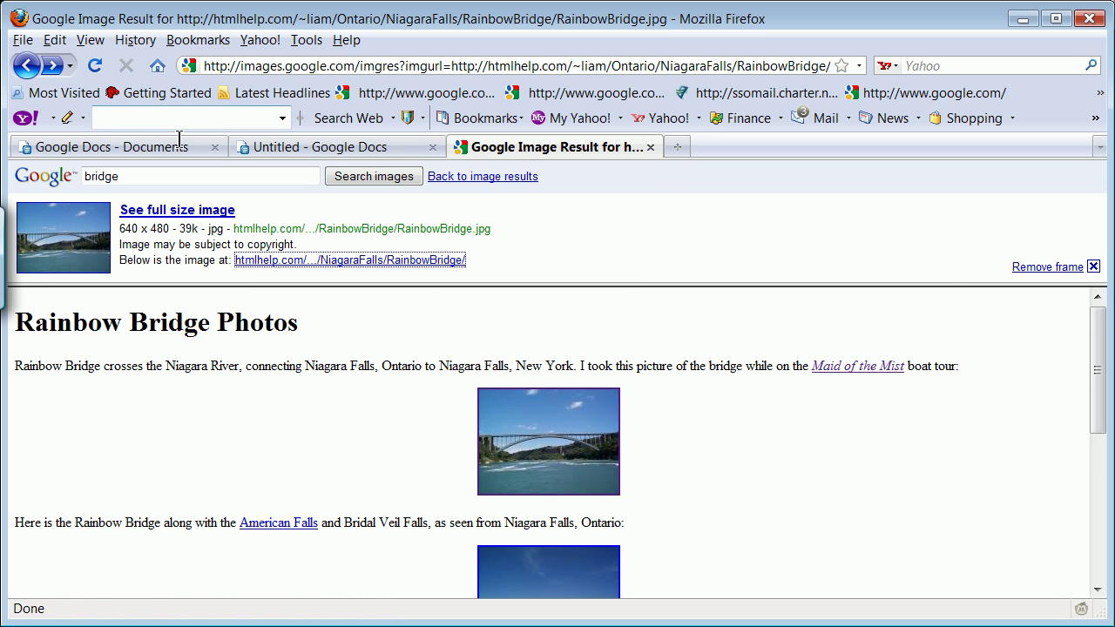
- Close the image search tab and the empty drawing, and return to the beam-load drawing in the document
click(650, 148)
click(821, 183)
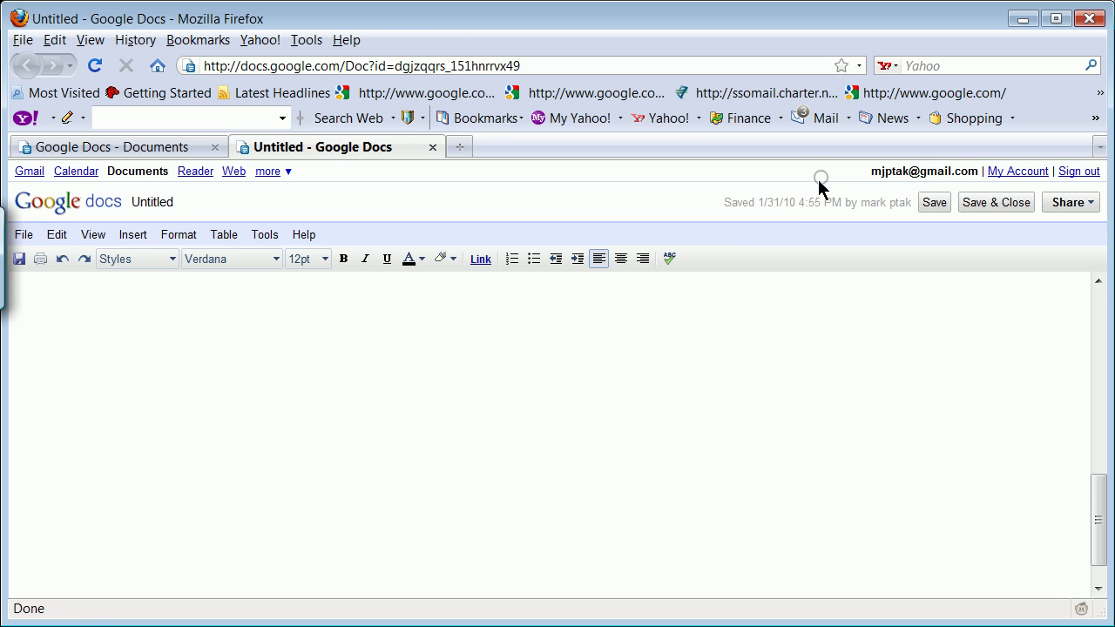
drag(1099, 520, 1099, 337)
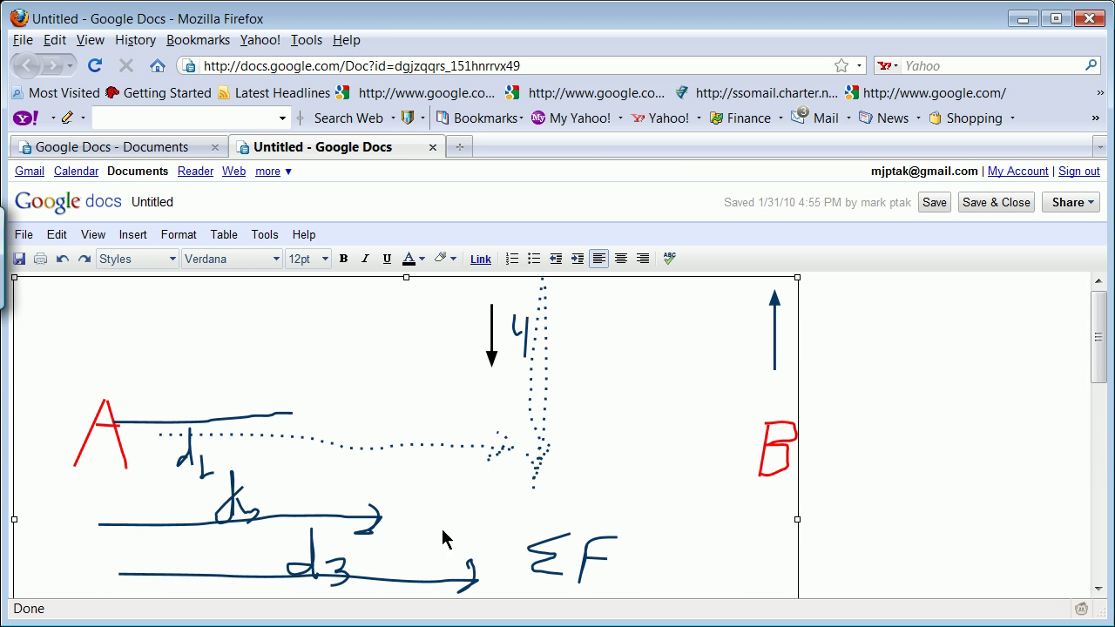